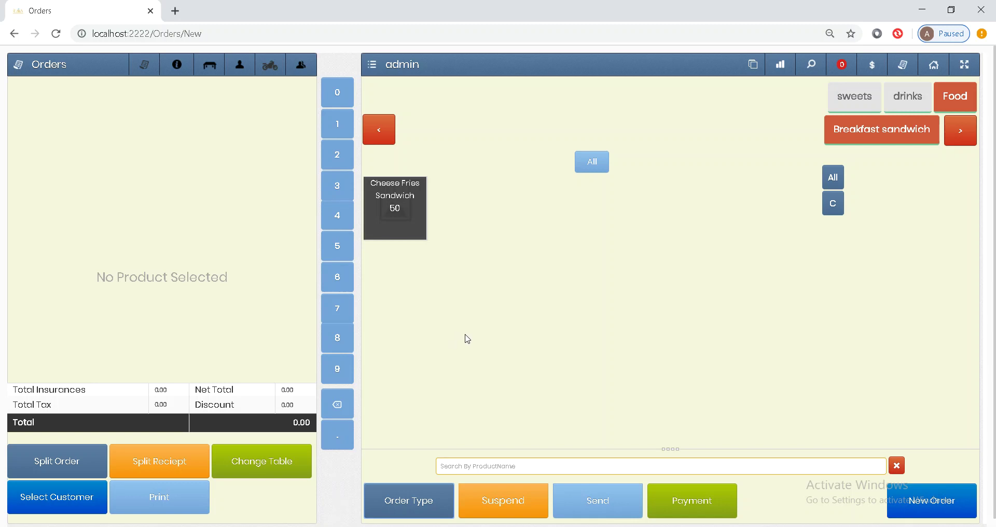
Step: Start a dine-in order on table 1 and add a Cheese Fries Sandwich
{"action": "left_click", "coordinate": [409, 501]}
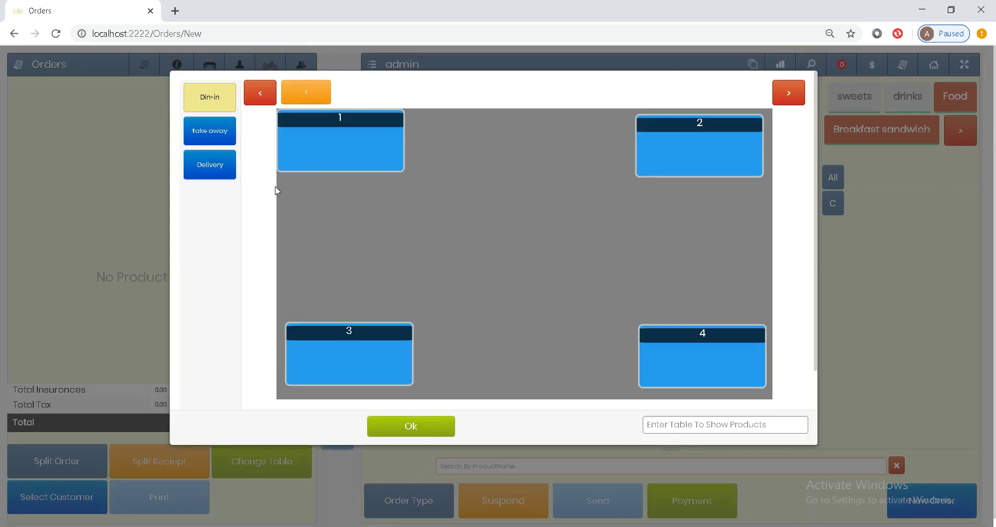
{"action": "left_click", "coordinate": [210, 103]}
{"action": "double_click", "coordinate": [306, 145]}
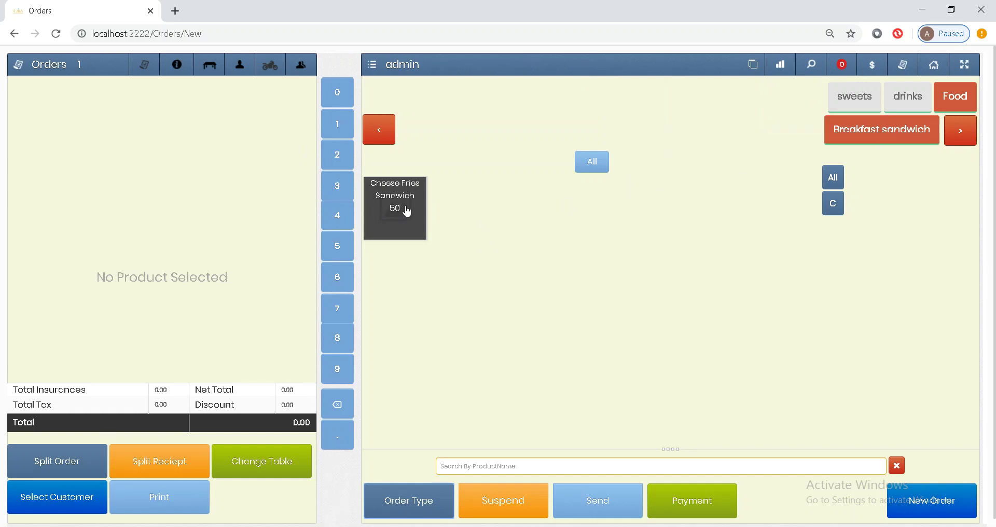
{"action": "double_click", "coordinate": [407, 210]}
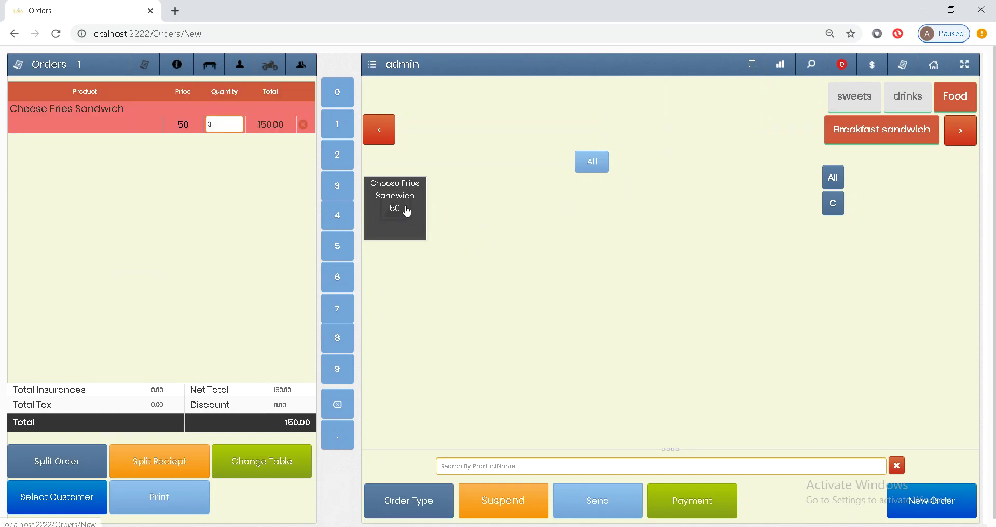
Step: From drinks, add and remove Mango juice, then add Orange juice up to quantity 5
{"action": "left_click", "coordinate": [913, 113]}
{"action": "double_click", "coordinate": [415, 194]}
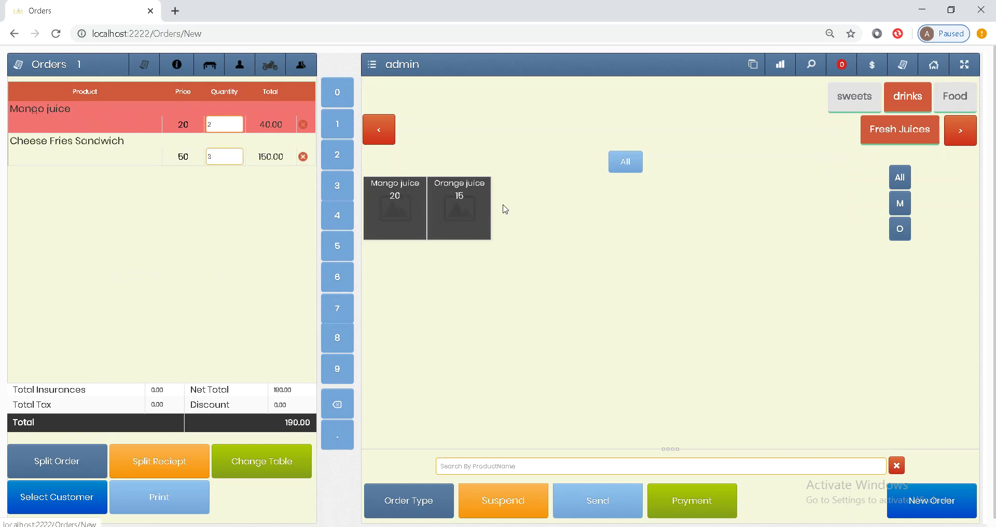
{"action": "left_click", "coordinate": [303, 126]}
{"action": "left_click", "coordinate": [471, 218]}
{"action": "left_click", "coordinate": [470, 217]}
{"action": "double_click", "coordinate": [468, 217]}
{"action": "left_click", "coordinate": [469, 217]}
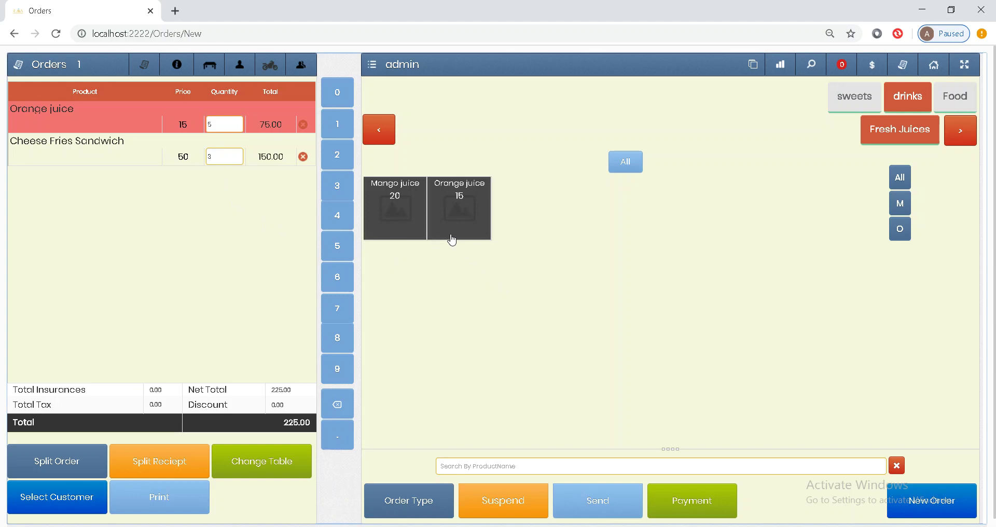
Step: Add another Cheese Fries Sandwich from Food and open the Orange juice line's notes
{"action": "left_click", "coordinate": [956, 108]}
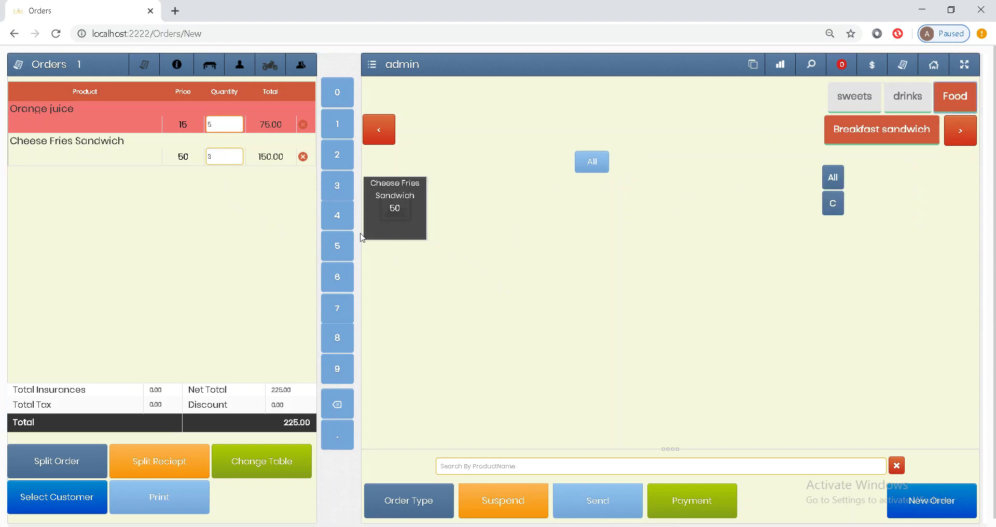
{"action": "left_click", "coordinate": [392, 223]}
{"action": "left_click", "coordinate": [143, 120]}
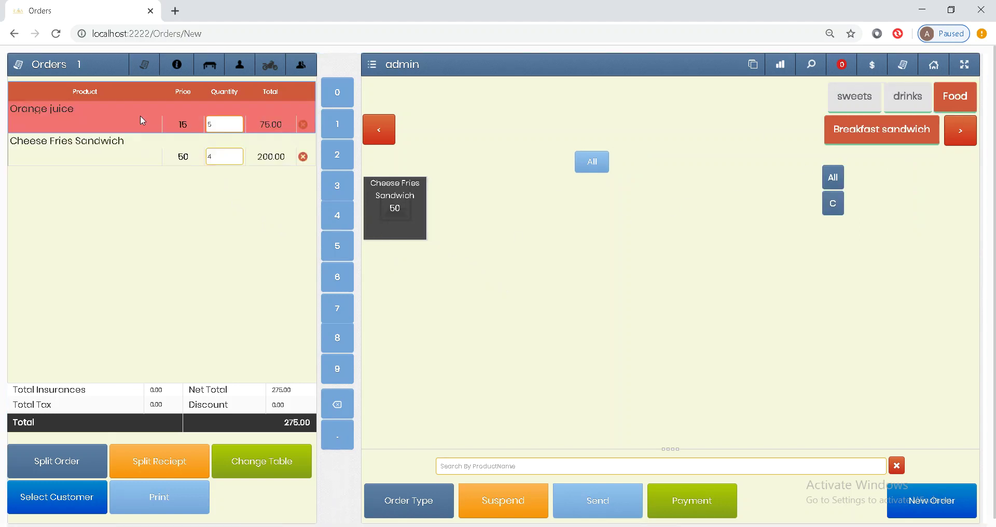
{"action": "left_click", "coordinate": [136, 116]}
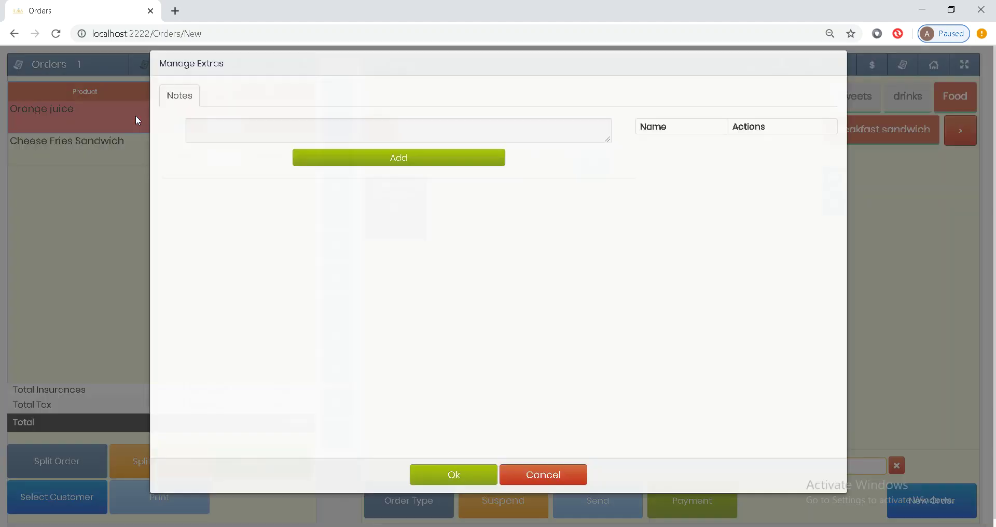
Step: Create an 'S' note option and attach it to the Orange juice line
{"action": "left_click", "coordinate": [219, 138]}
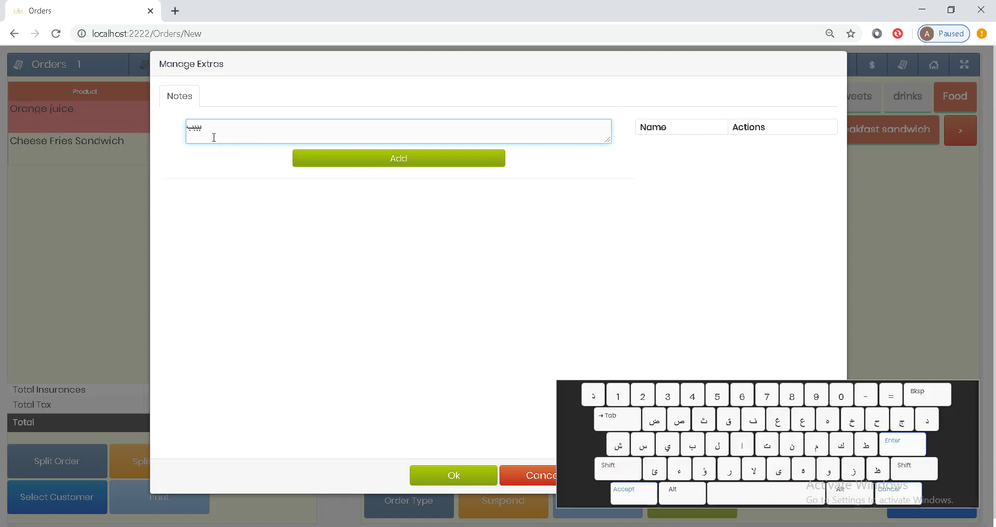
{"action": "key", "text": "BackSpace"}
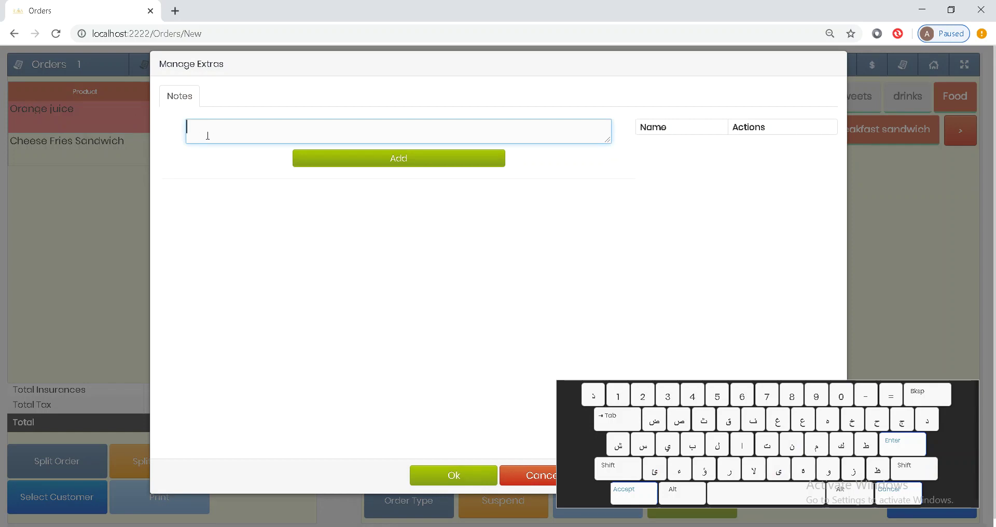
{"action": "type", "text": "SSD"}
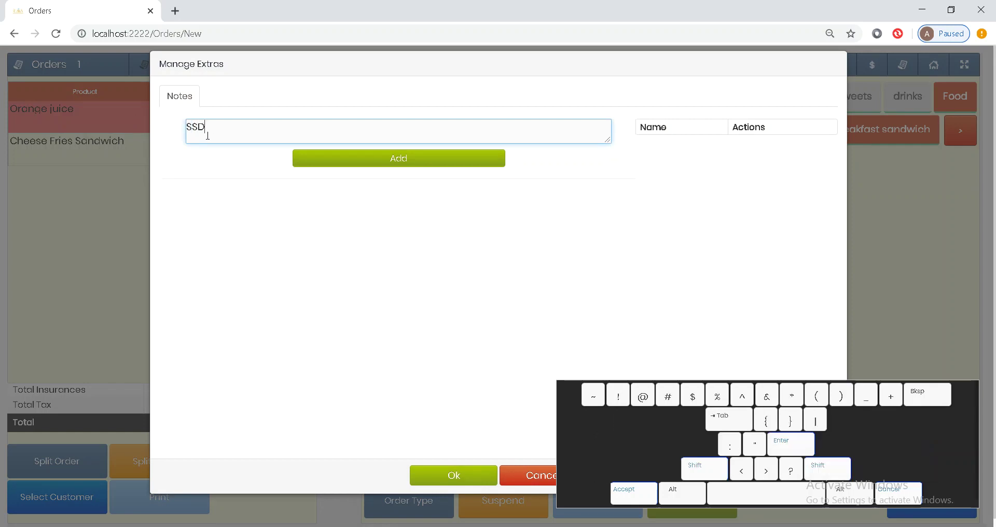
{"action": "key", "text": "BackSpace"}
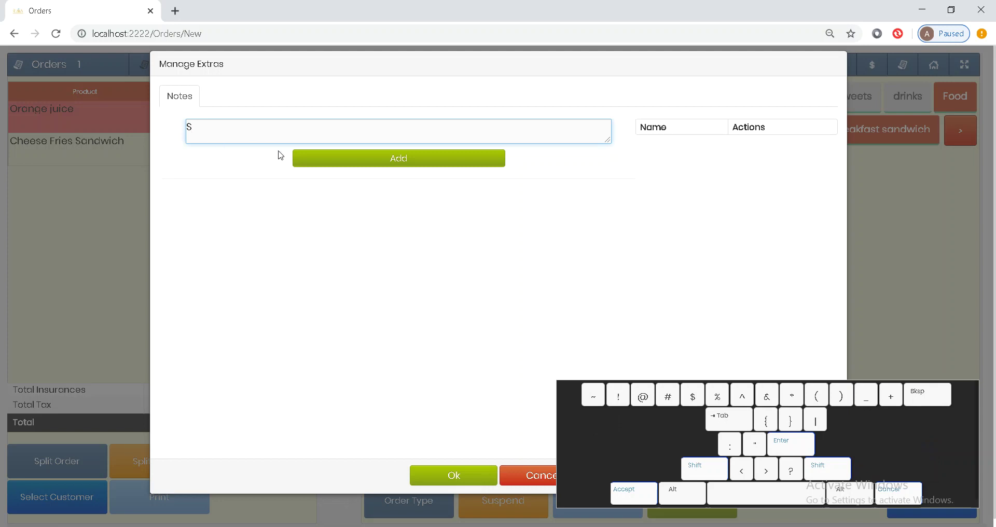
{"action": "left_click", "coordinate": [314, 163]}
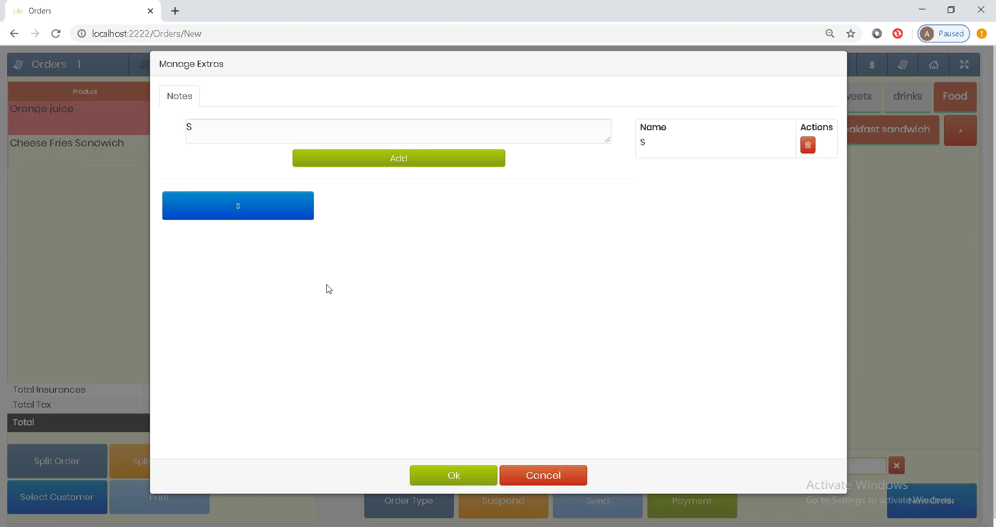
{"action": "left_click", "coordinate": [277, 219]}
{"action": "left_click", "coordinate": [488, 477]}
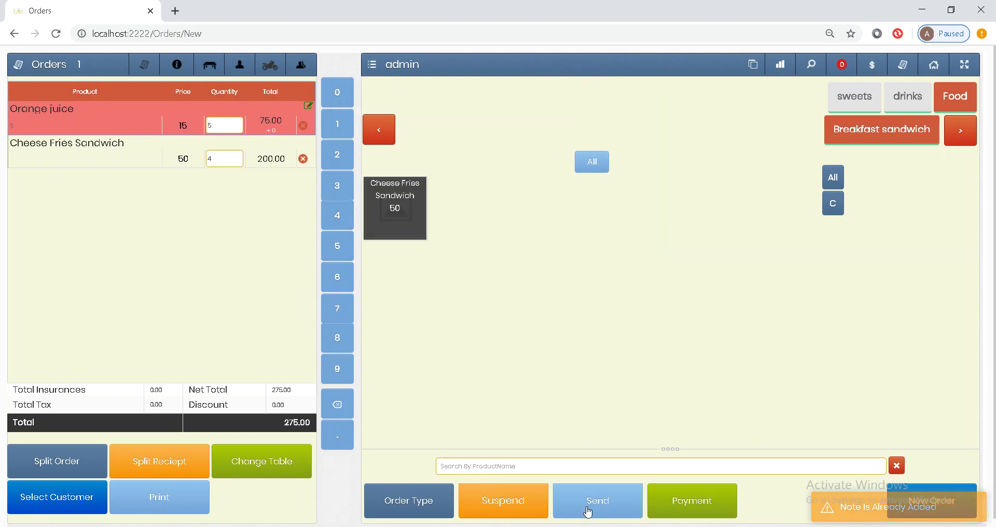
Step: Send table 1's 275.00 order to save it, then bring up the table layout
{"action": "left_click", "coordinate": [609, 499]}
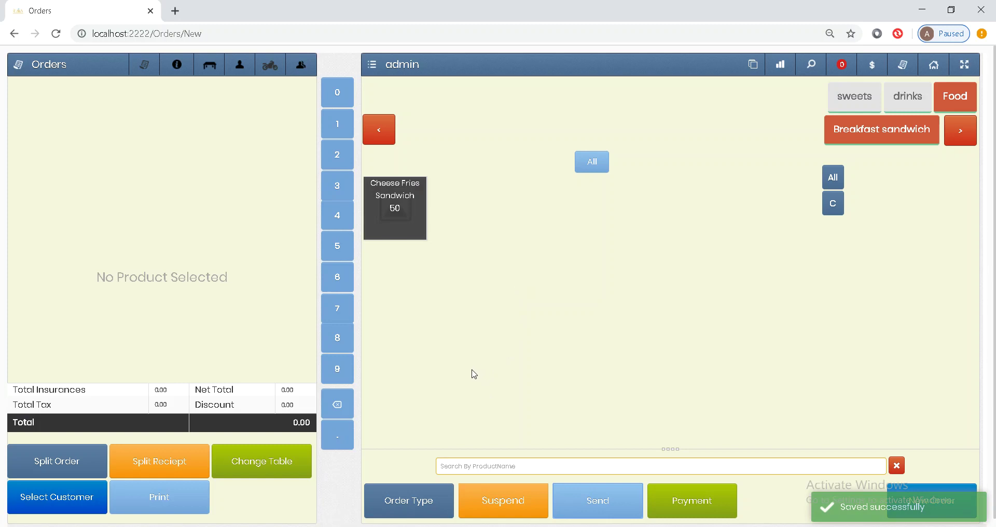
{"action": "left_click", "coordinate": [404, 493]}
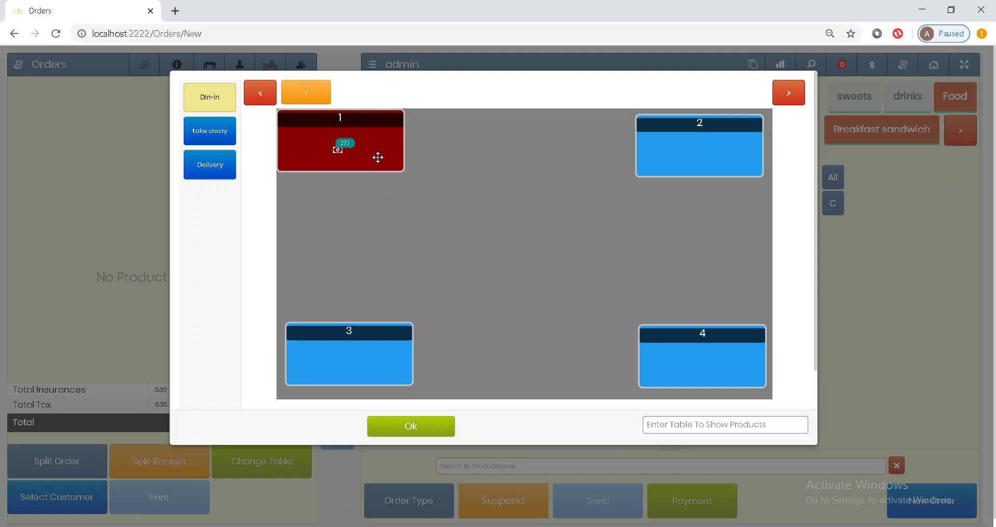
Step: Reopen table 1's order and start cancelling its Cheese Fries Sandwich line
{"action": "left_click", "coordinate": [371, 148]}
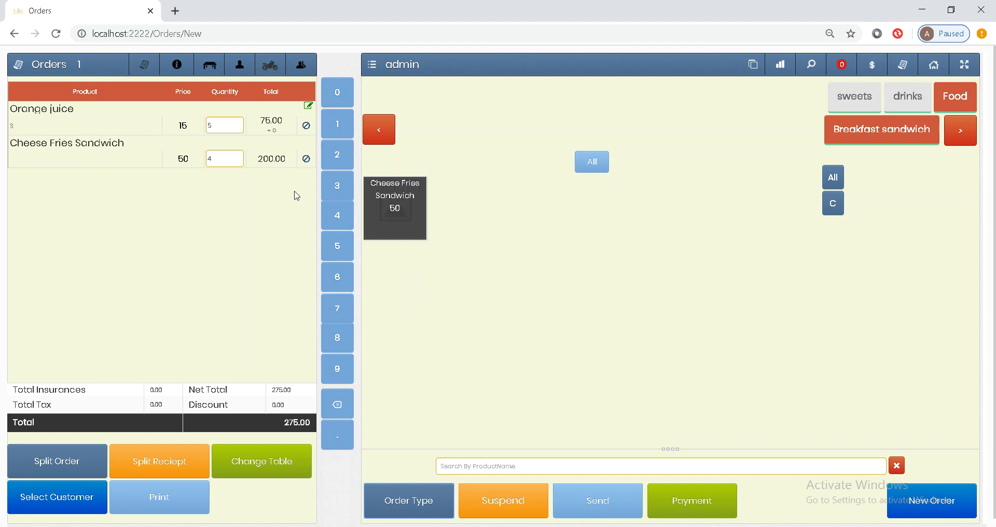
{"action": "left_click", "coordinate": [306, 161]}
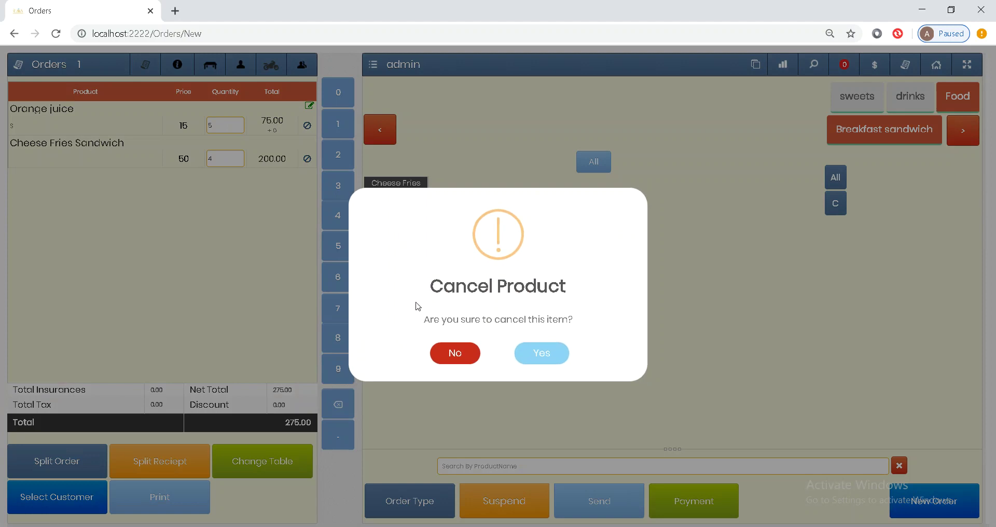
Step: Cancel one Cheese Fries Sandwich with the test reason and re-send the 225.00 order
{"action": "left_click", "coordinate": [541, 356]}
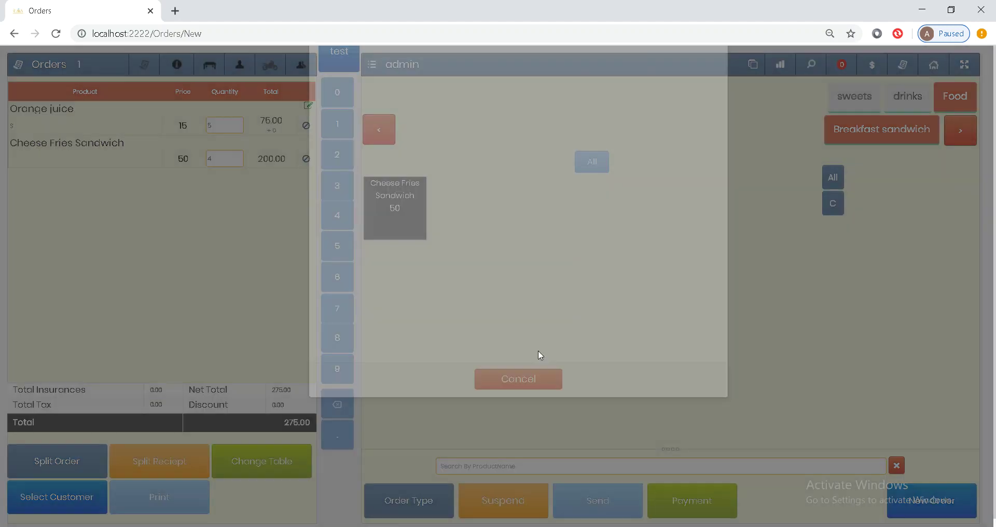
{"action": "left_click", "coordinate": [371, 92]}
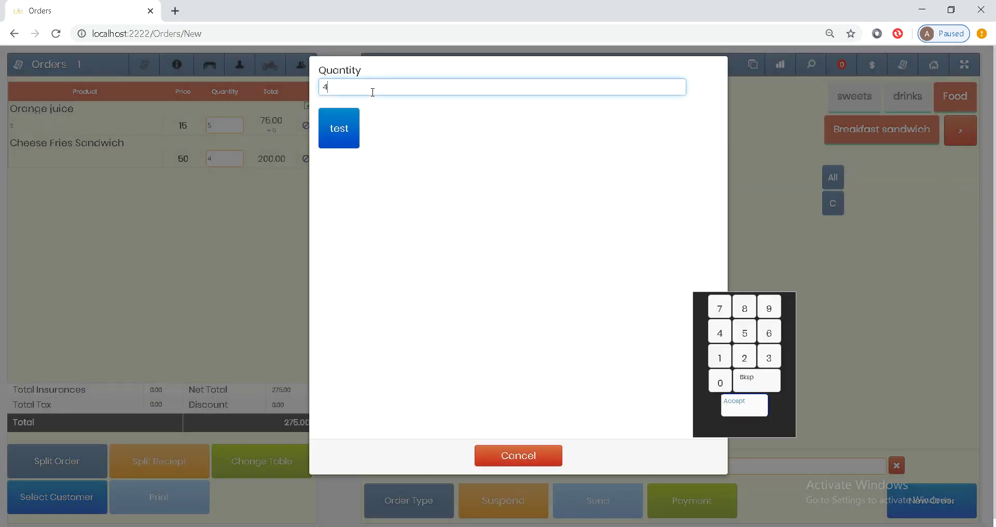
{"action": "key", "text": "BackSpace"}
{"action": "left_click", "coordinate": [341, 134]}
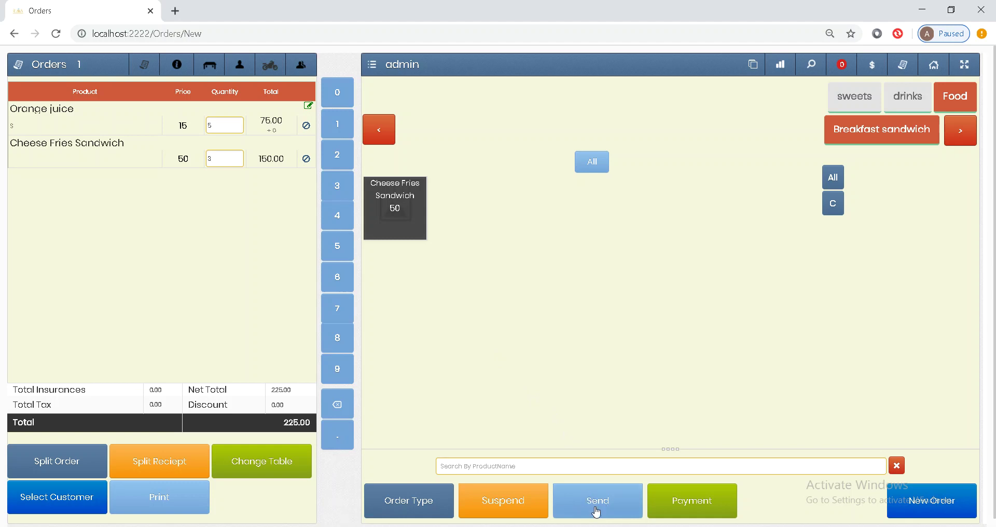
{"action": "left_click", "coordinate": [620, 508]}
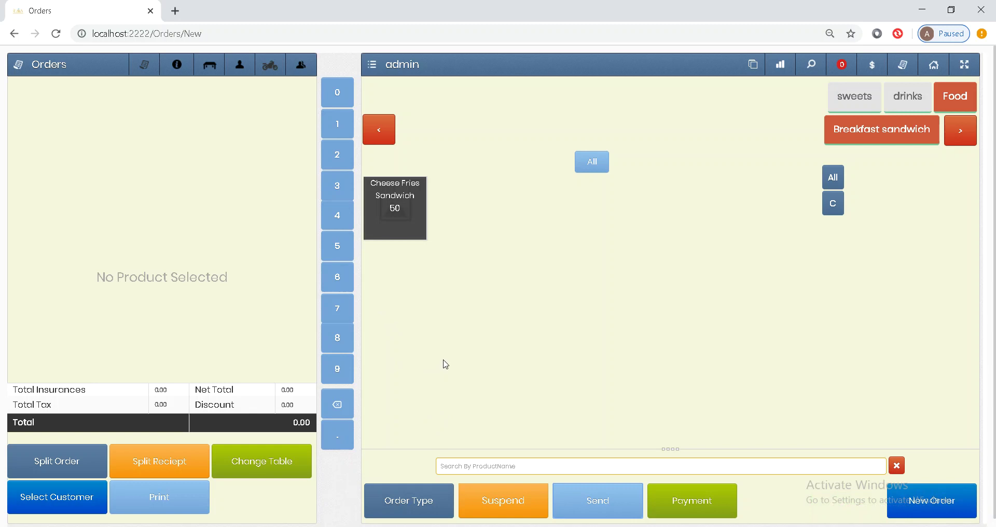
Step: Move table 1's 225.00 order to table 2 and send it
{"action": "left_click", "coordinate": [411, 505]}
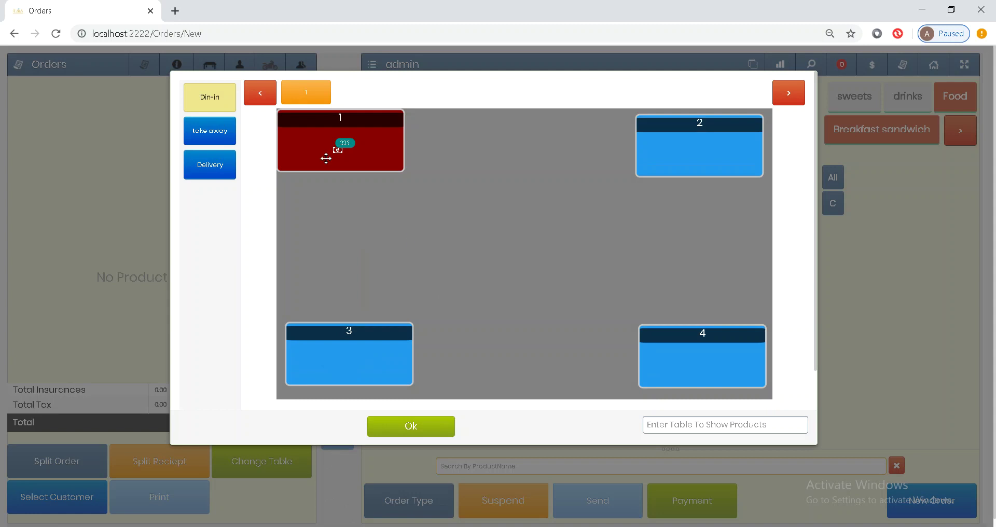
{"action": "left_click", "coordinate": [349, 154]}
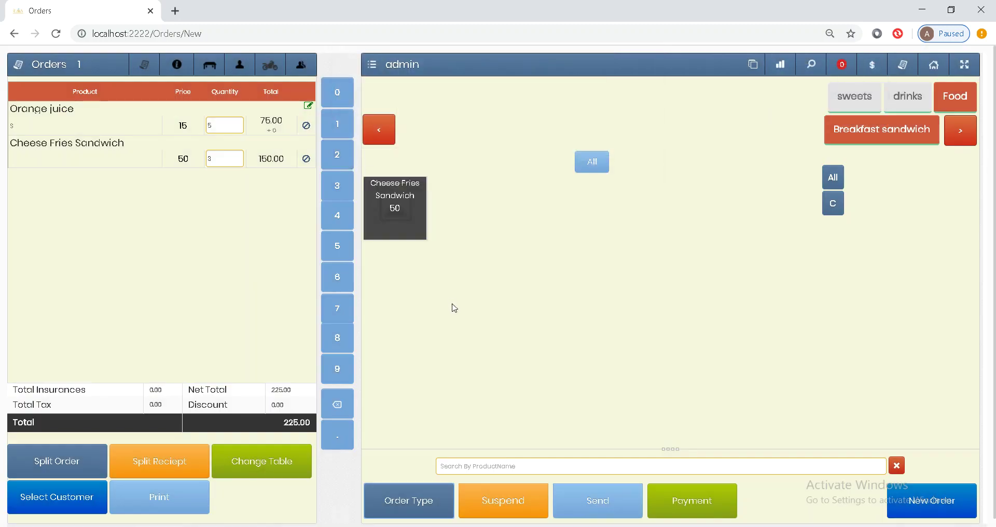
{"action": "left_click", "coordinate": [278, 456]}
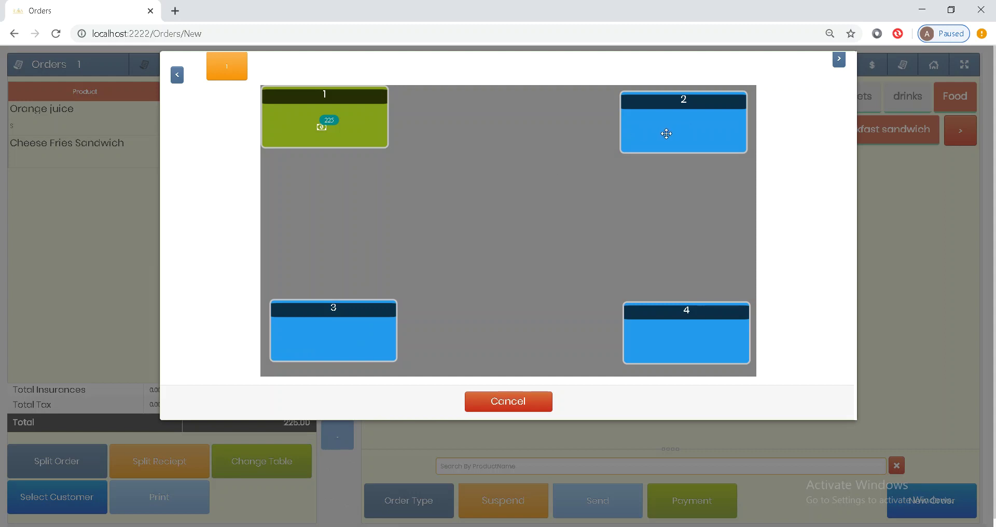
{"action": "left_click", "coordinate": [666, 133]}
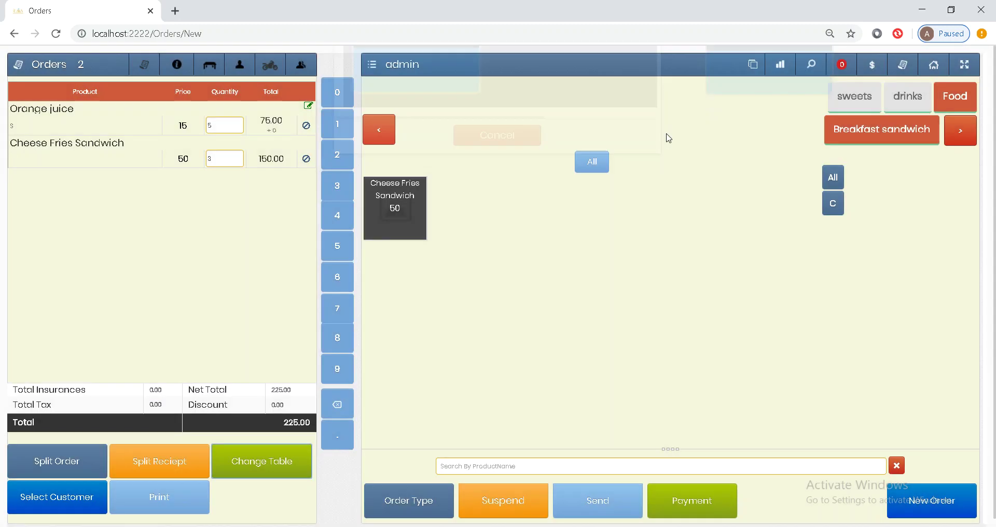
{"action": "left_click", "coordinate": [601, 506]}
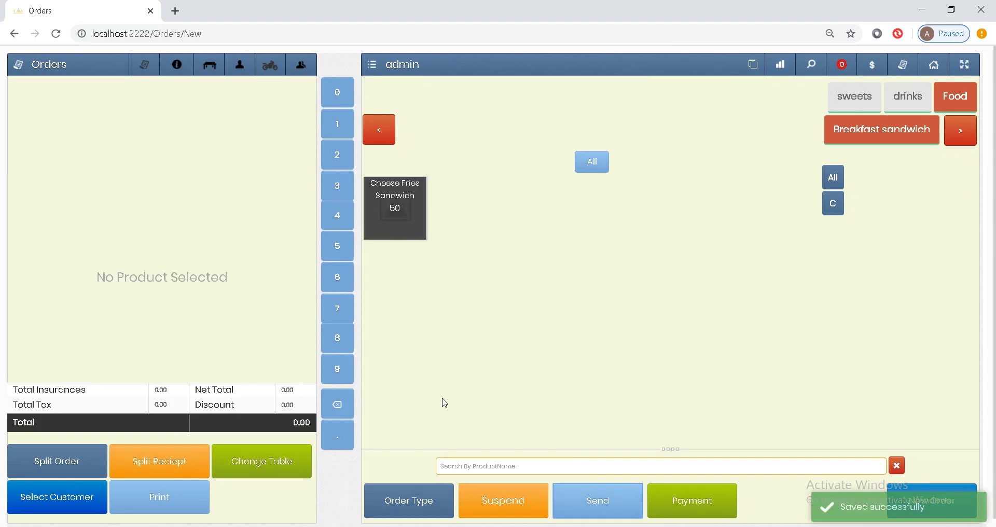
Step: Load table 2's order, move it back to table 1 and send it
{"action": "left_click", "coordinate": [396, 507]}
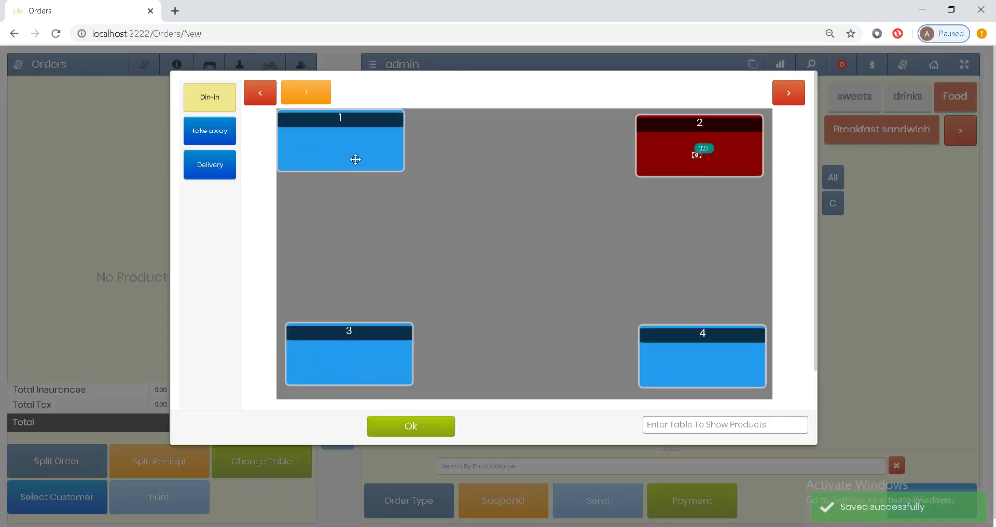
{"action": "left_click", "coordinate": [412, 426]}
{"action": "left_click", "coordinate": [396, 503]}
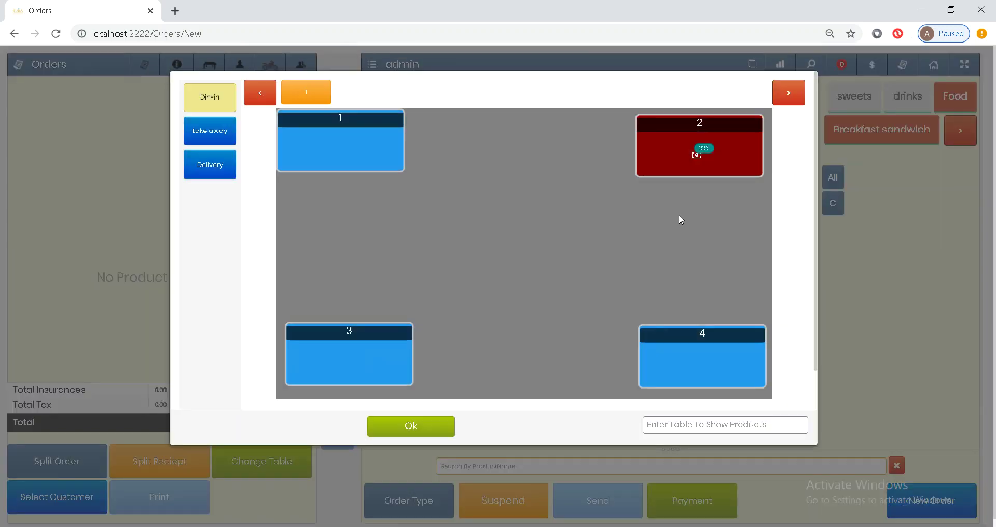
{"action": "left_click", "coordinate": [683, 153]}
{"action": "left_click", "coordinate": [271, 463]}
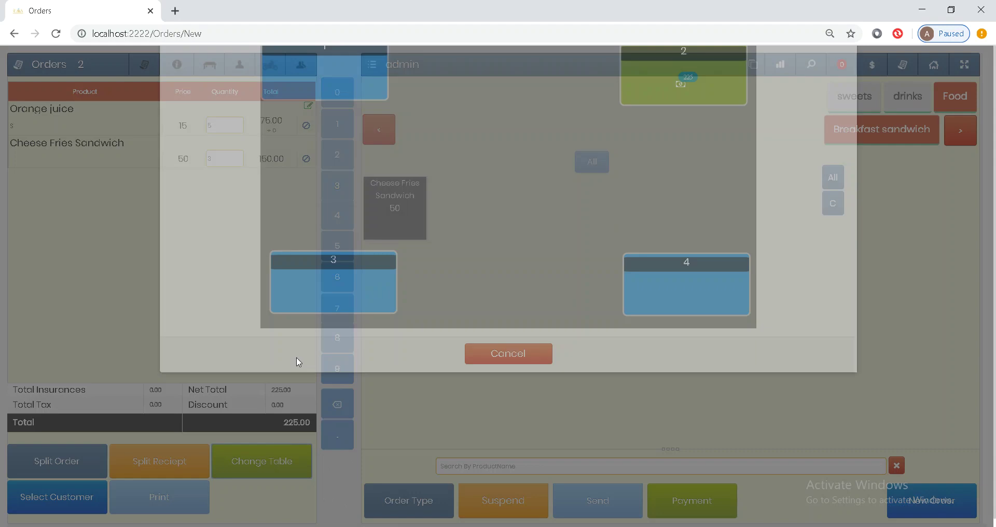
{"action": "left_click", "coordinate": [334, 145]}
{"action": "left_click", "coordinate": [577, 511]}
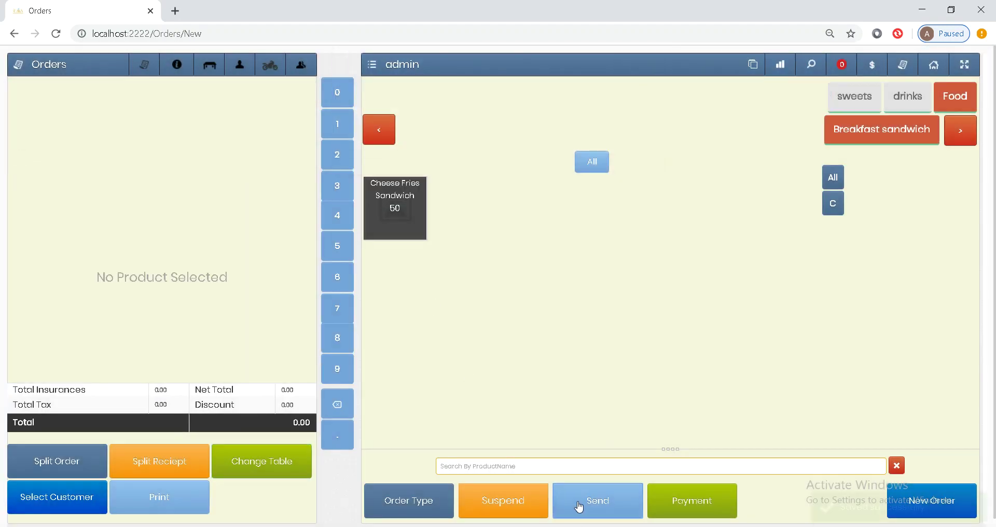
Step: Check the table layout, reload table 1's order and open Split Order
{"action": "left_click", "coordinate": [367, 506]}
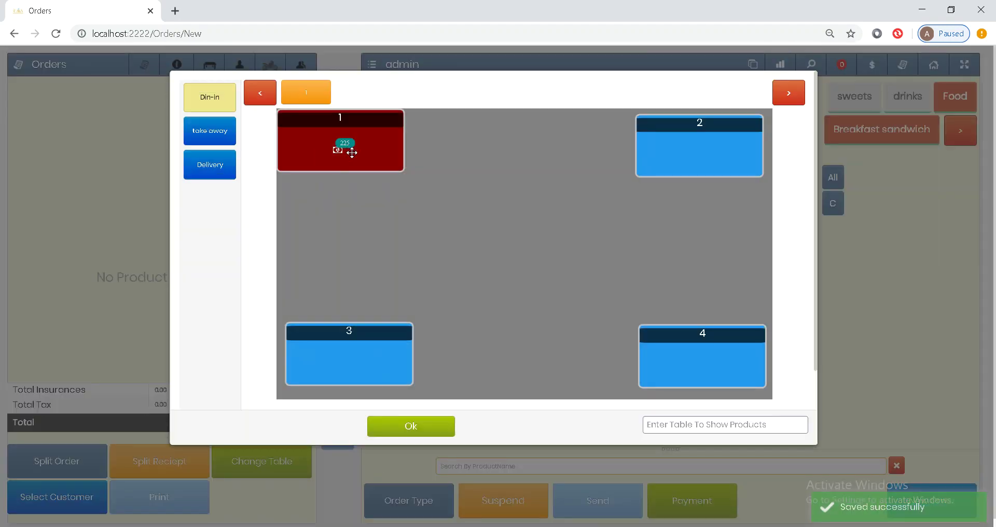
{"action": "left_click", "coordinate": [411, 433]}
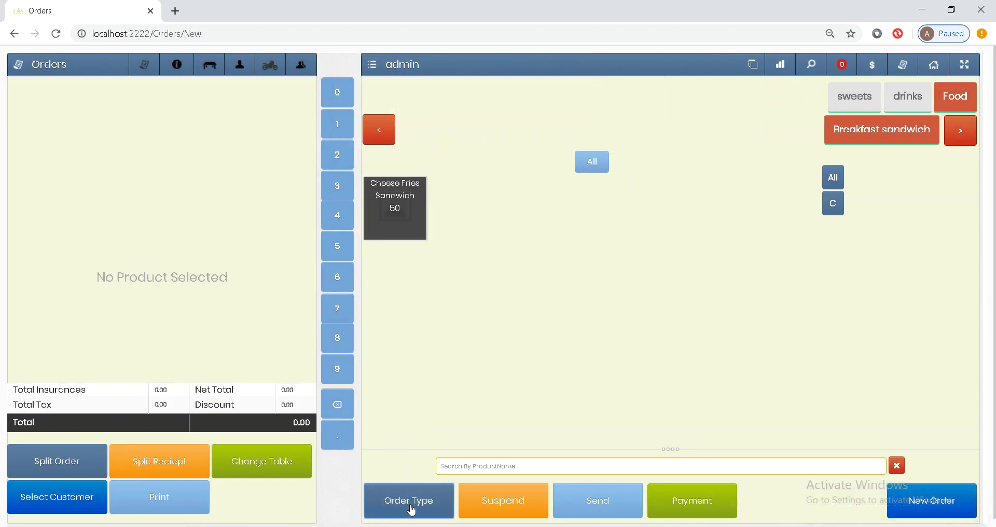
{"action": "left_click", "coordinate": [411, 506]}
{"action": "left_click", "coordinate": [417, 431]}
{"action": "left_click", "coordinate": [407, 495]}
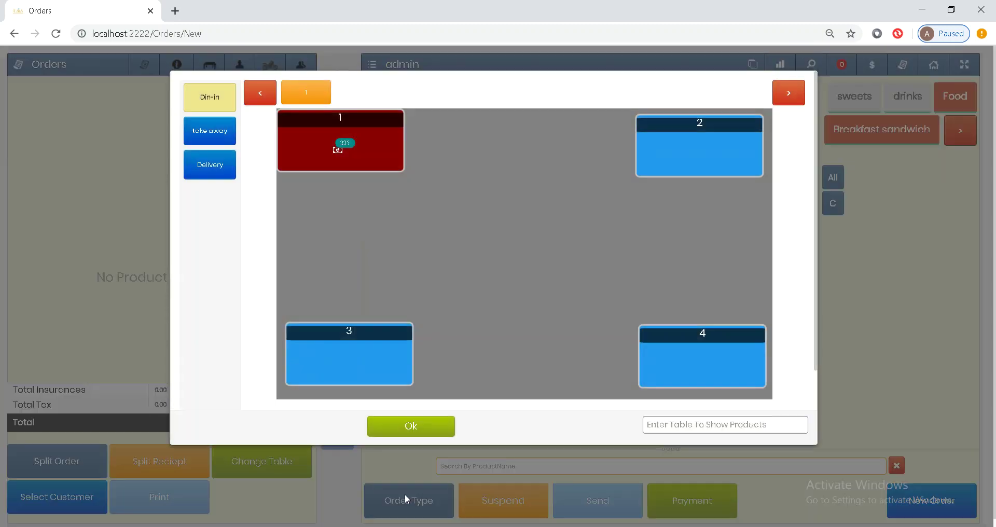
{"action": "left_click", "coordinate": [382, 132]}
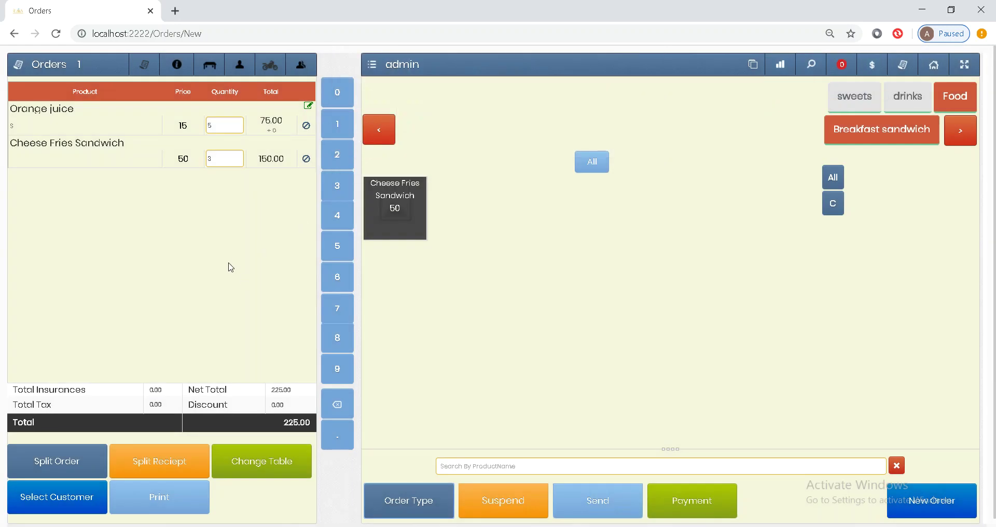
{"action": "left_click", "coordinate": [63, 463]}
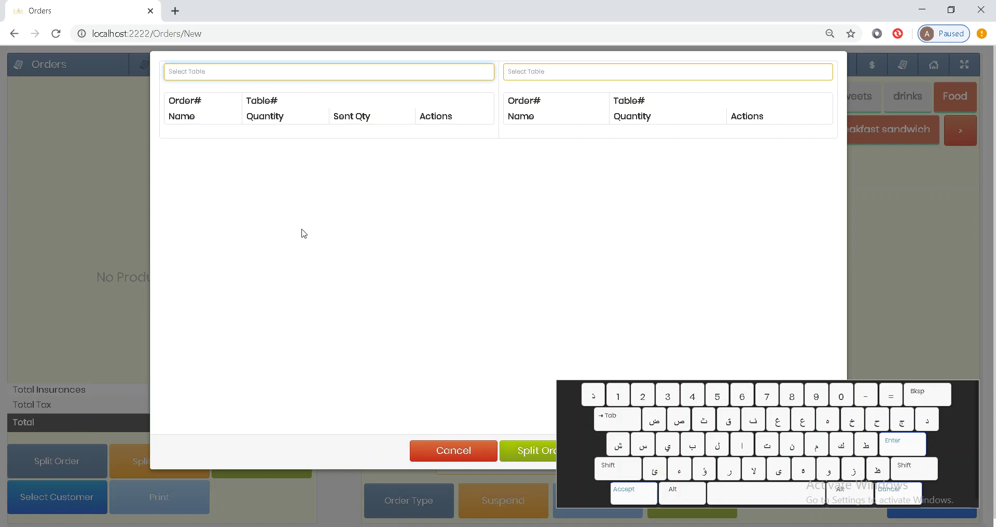
Step: Split 3 Orange juices from table 1 into a new order on table 2
{"action": "type", "text": "1"}
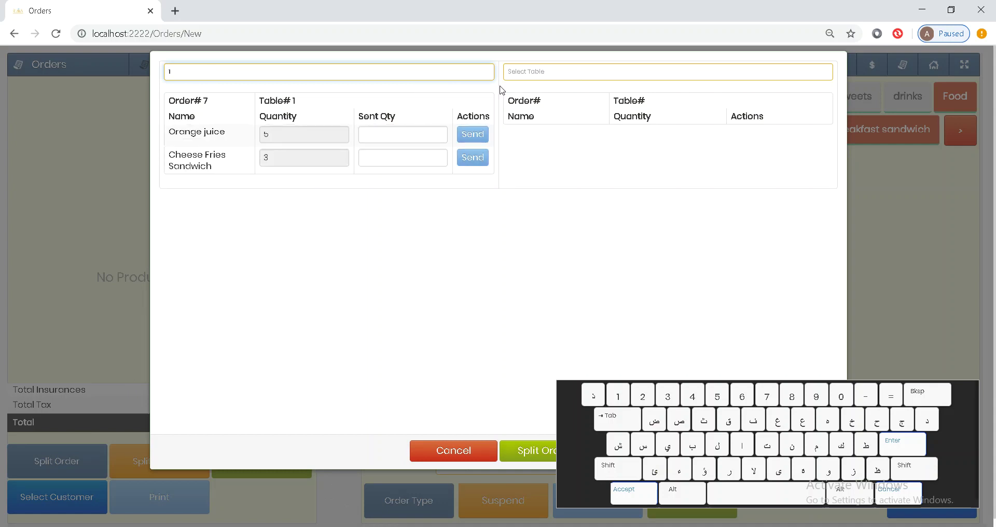
{"action": "left_click", "coordinate": [415, 129]}
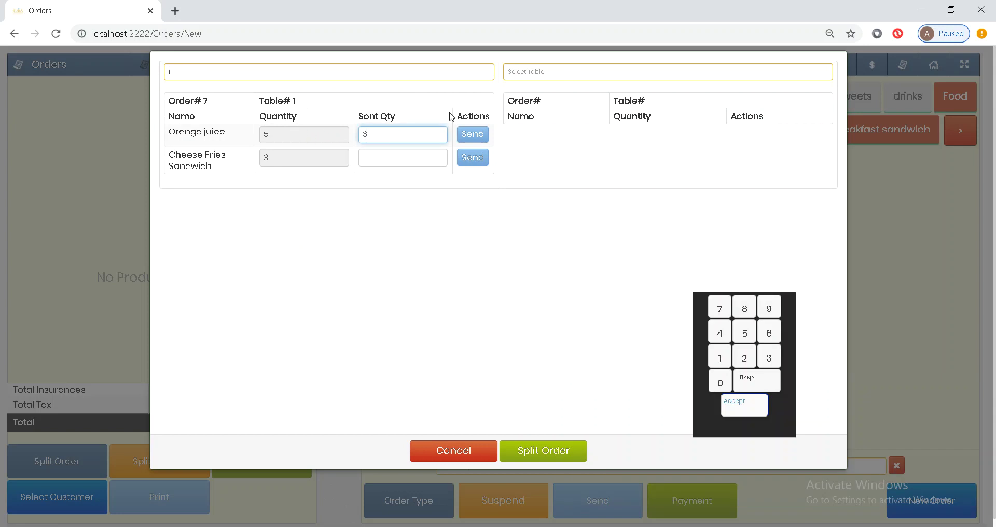
{"action": "left_click", "coordinate": [542, 72]}
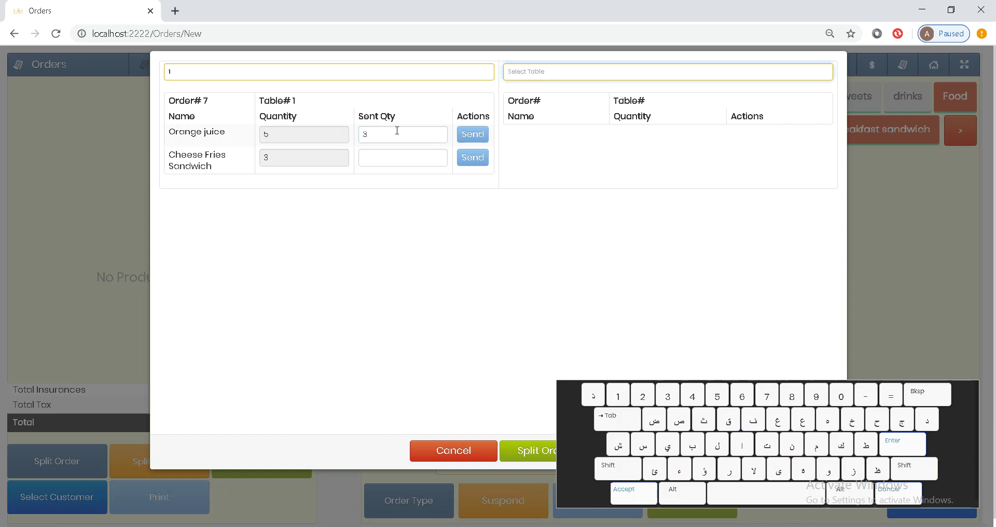
{"action": "left_click", "coordinate": [379, 135]}
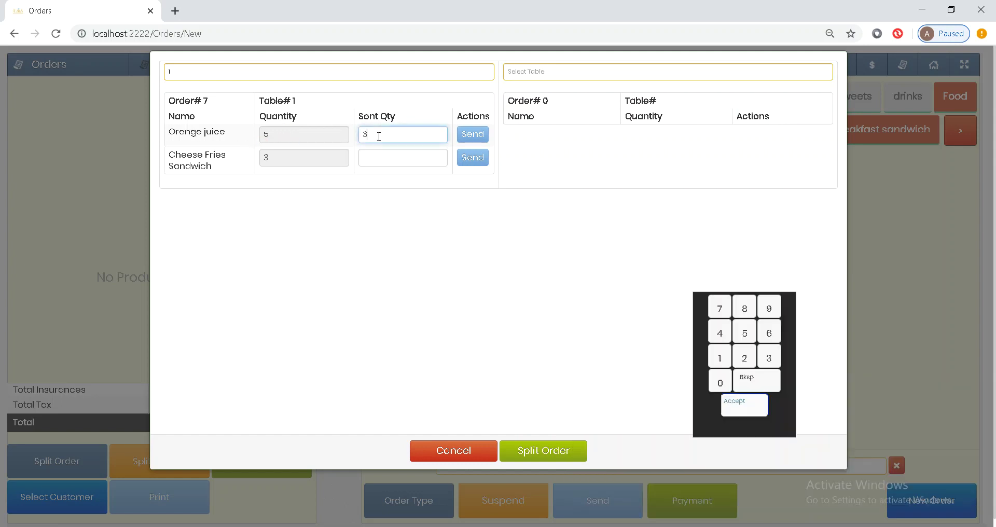
{"action": "left_click", "coordinate": [527, 76]}
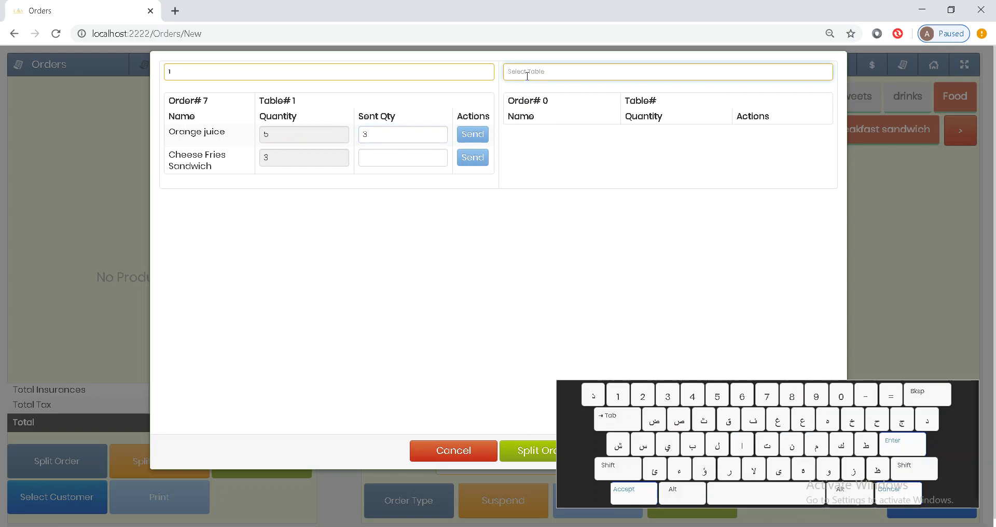
{"action": "type", "text": "2"}
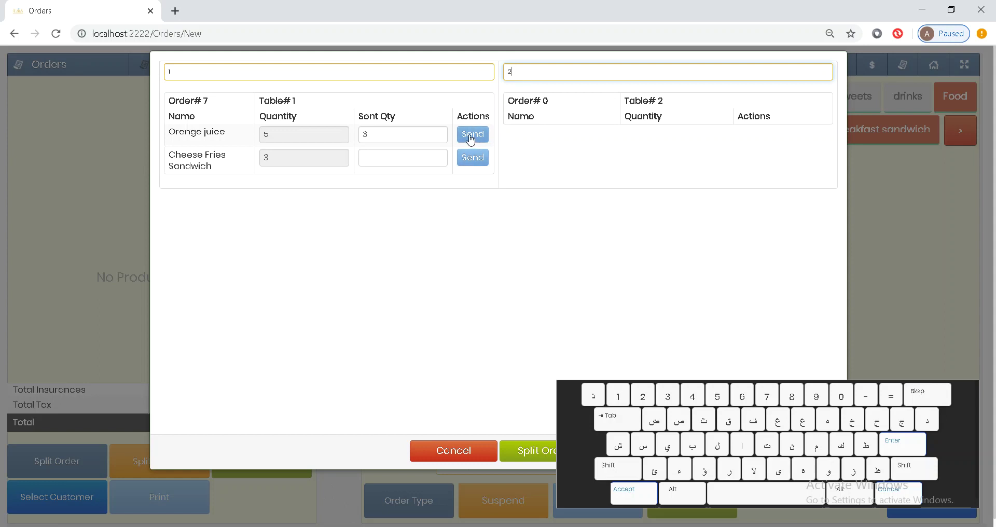
{"action": "left_click", "coordinate": [470, 136]}
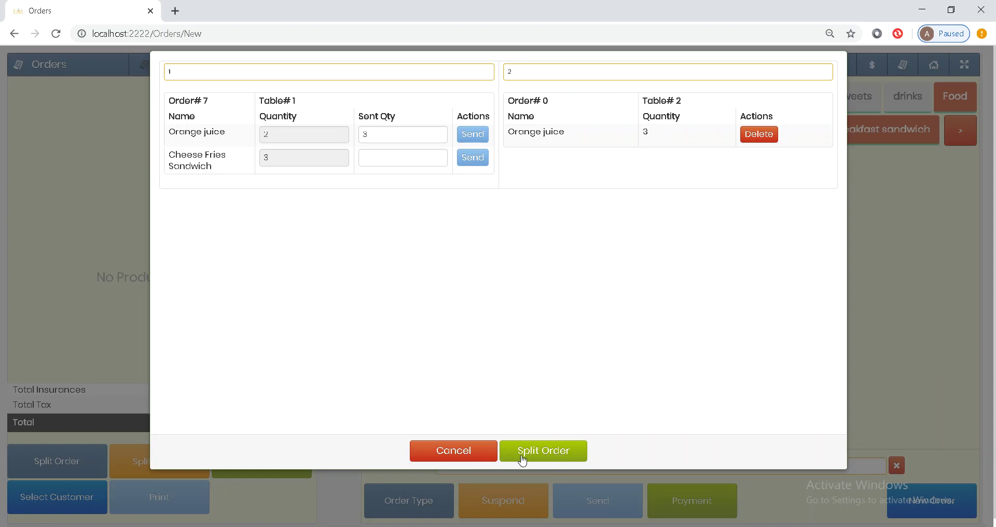
{"action": "left_click", "coordinate": [473, 456]}
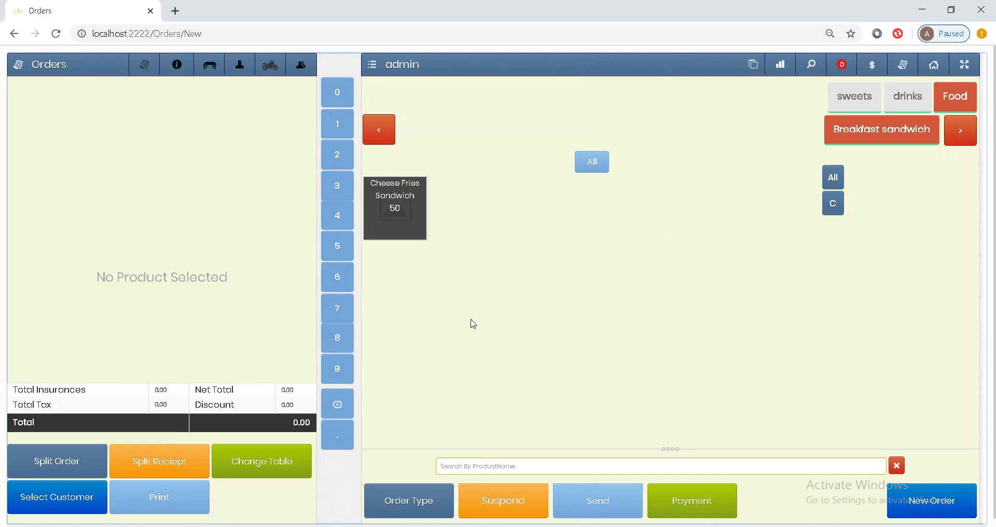
Step: Load table 1's order (Orange juice 5, Cheese Fries Sandwich 3) and open Split Receipt
{"action": "left_click", "coordinate": [424, 492]}
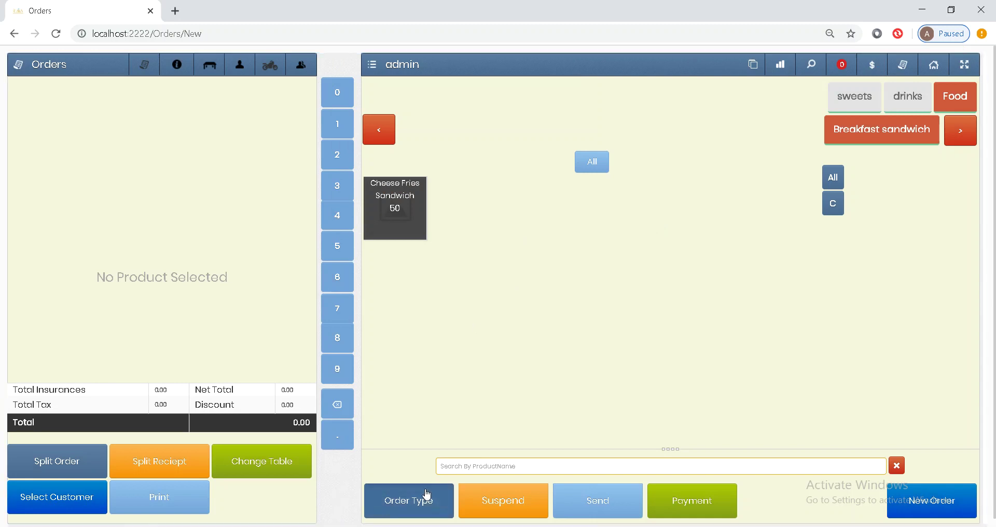
{"action": "left_click", "coordinate": [423, 488]}
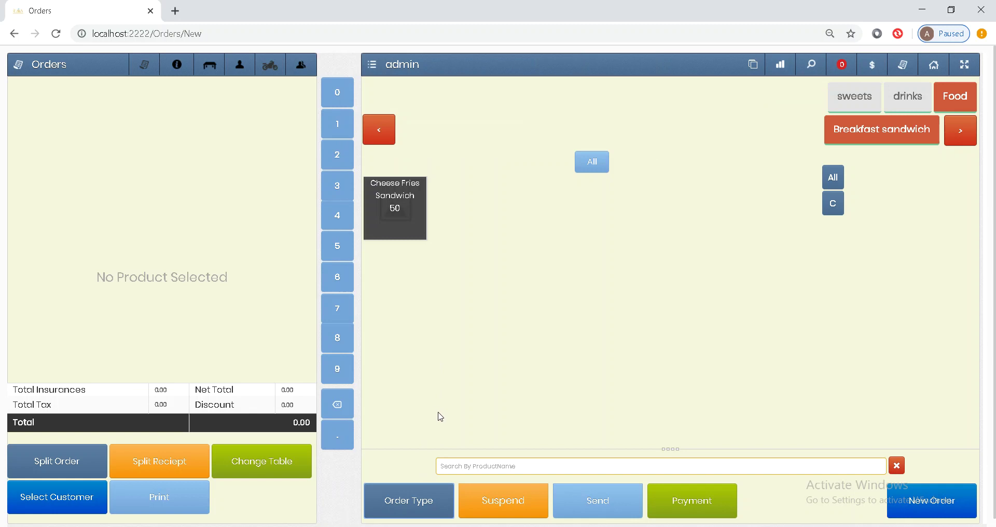
{"action": "left_click", "coordinate": [423, 502]}
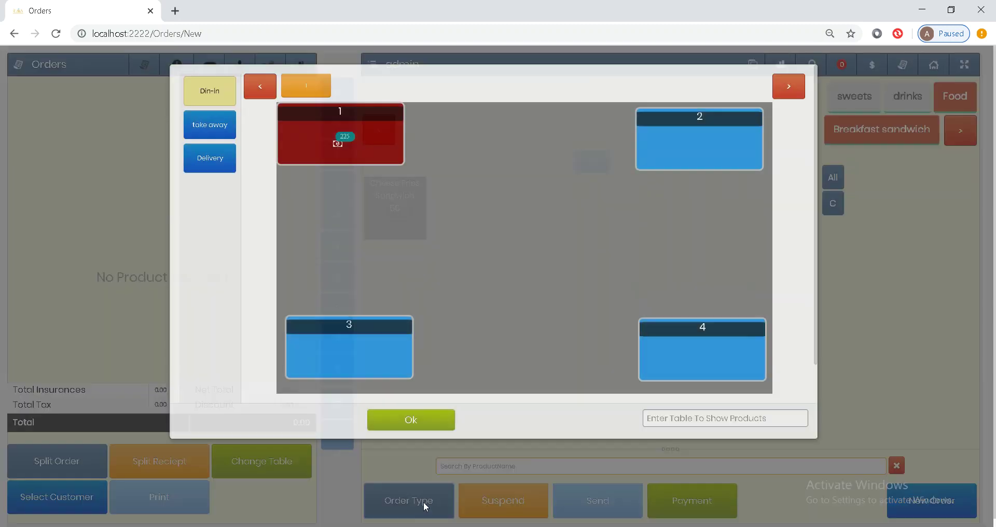
{"action": "left_click", "coordinate": [381, 158]}
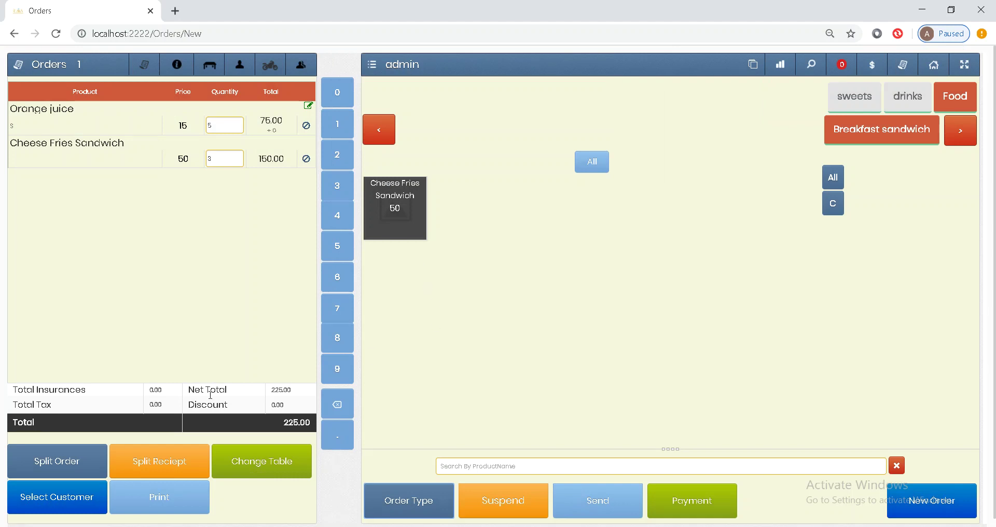
{"action": "left_click", "coordinate": [159, 467]}
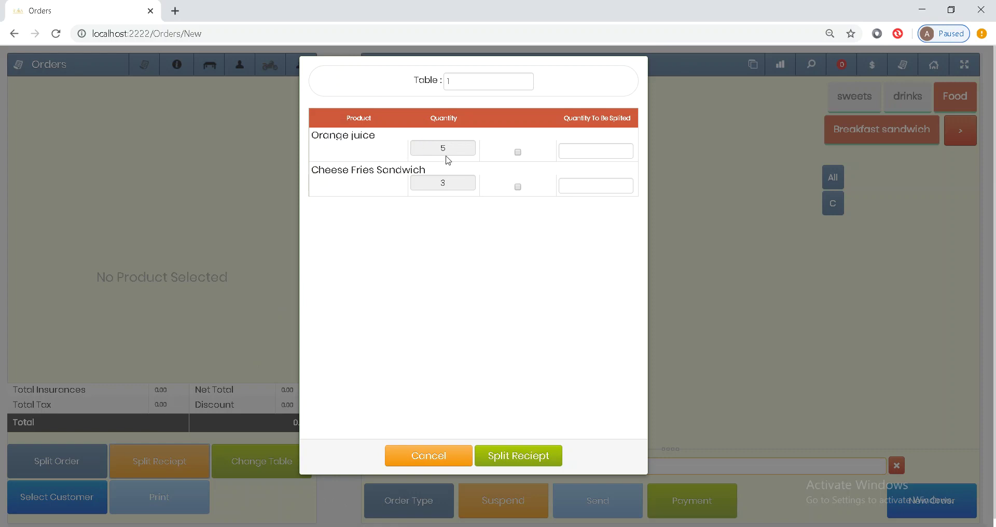
Step: Split 1 Orange juice off table 1's order onto its own receipt, subtotal 15.00
{"action": "left_click", "coordinate": [517, 153]}
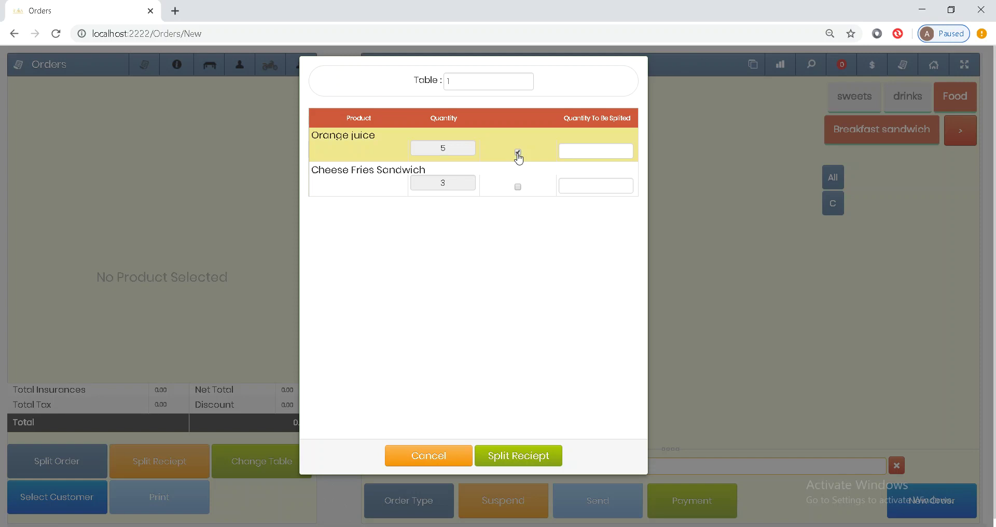
{"action": "left_click", "coordinate": [581, 156]}
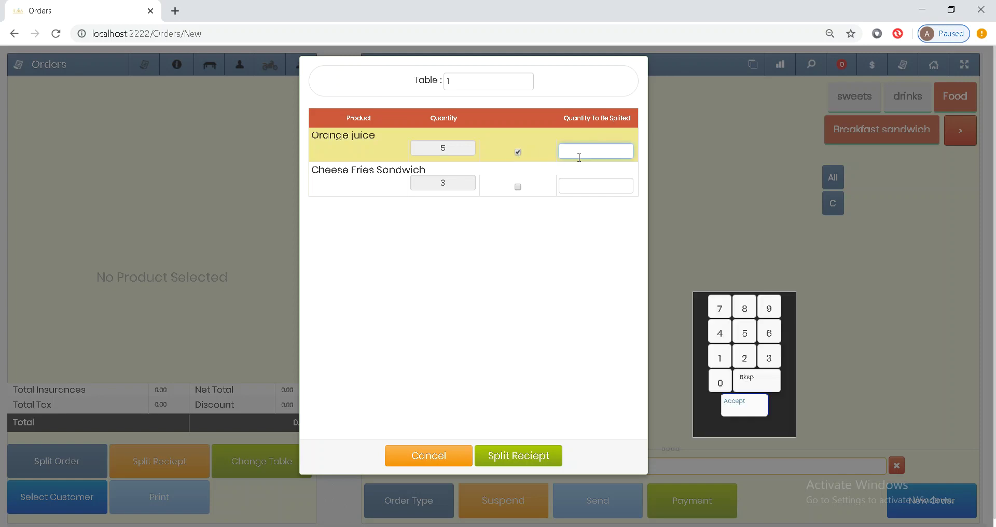
{"action": "type", "text": "1"}
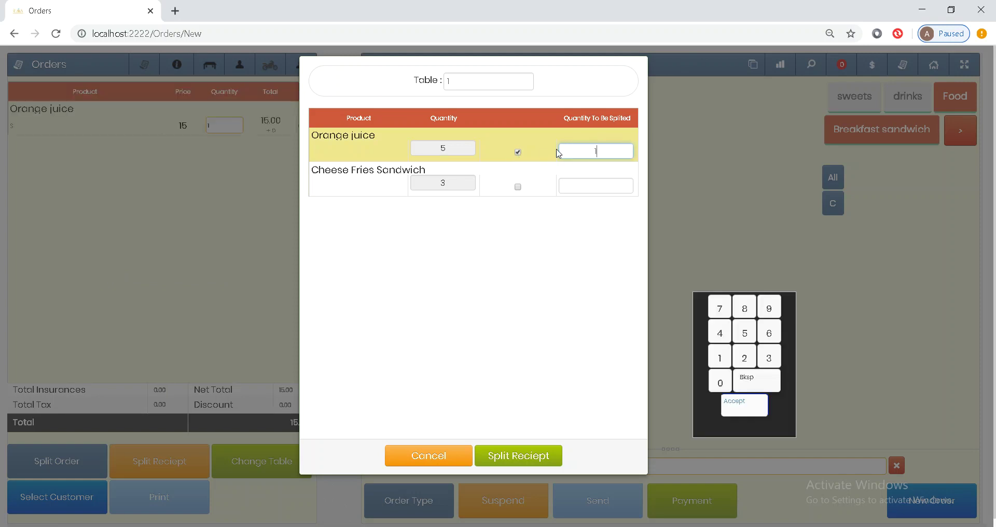
{"action": "left_click", "coordinate": [517, 463]}
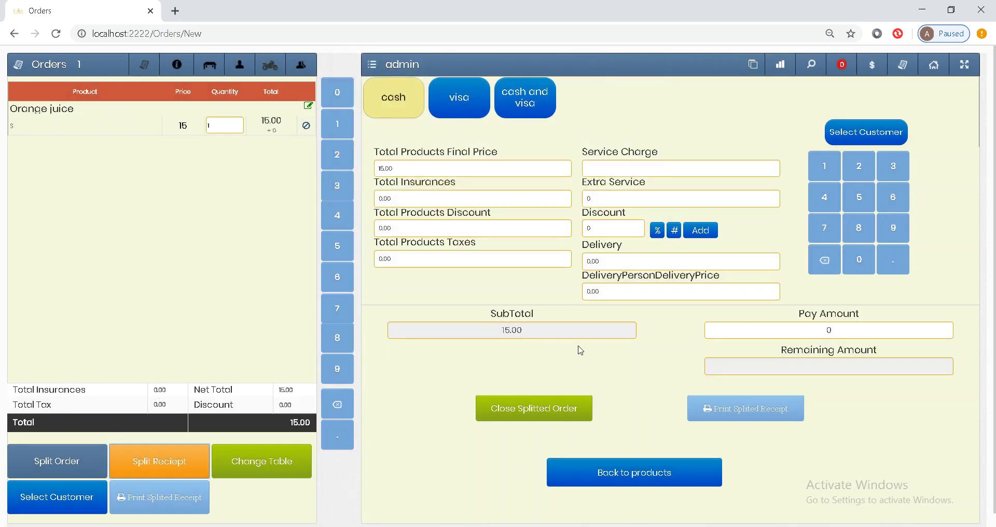
Step: Close the split-off Orange juice order so the order screen returns
{"action": "left_click", "coordinate": [540, 409]}
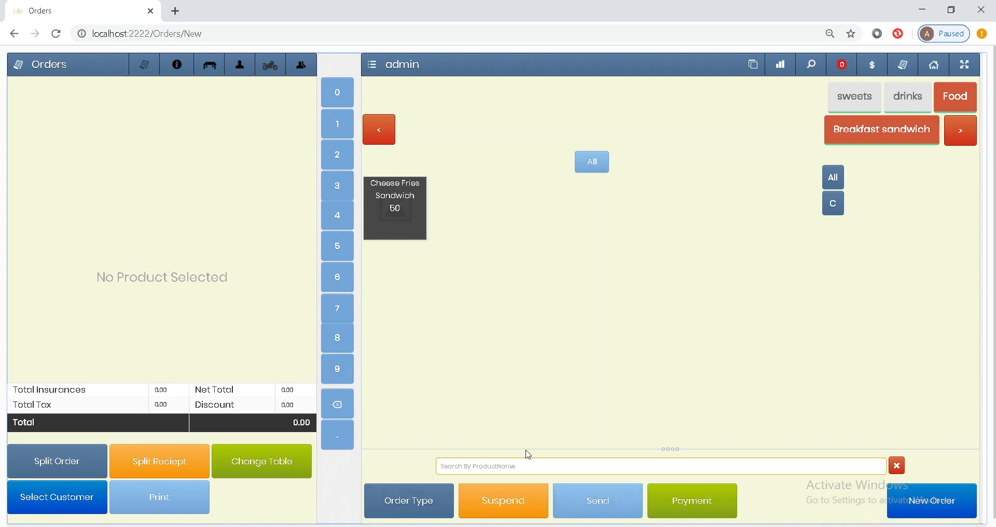
{"action": "left_click", "coordinate": [412, 508]}
Step: Load table 1's remaining 210.00 order, print its bill, and return to products
{"action": "left_click", "coordinate": [329, 163]}
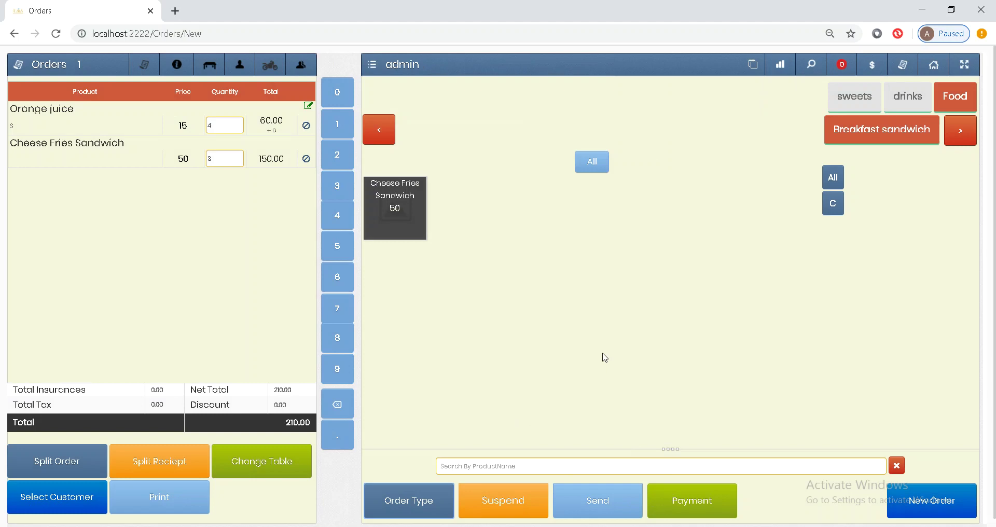
{"action": "left_click", "coordinate": [670, 503]}
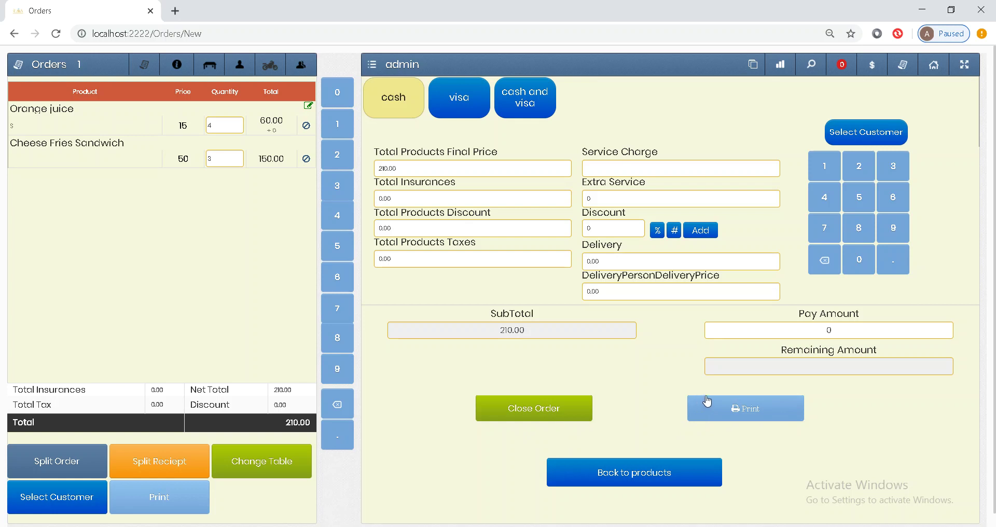
{"action": "left_click", "coordinate": [716, 403]}
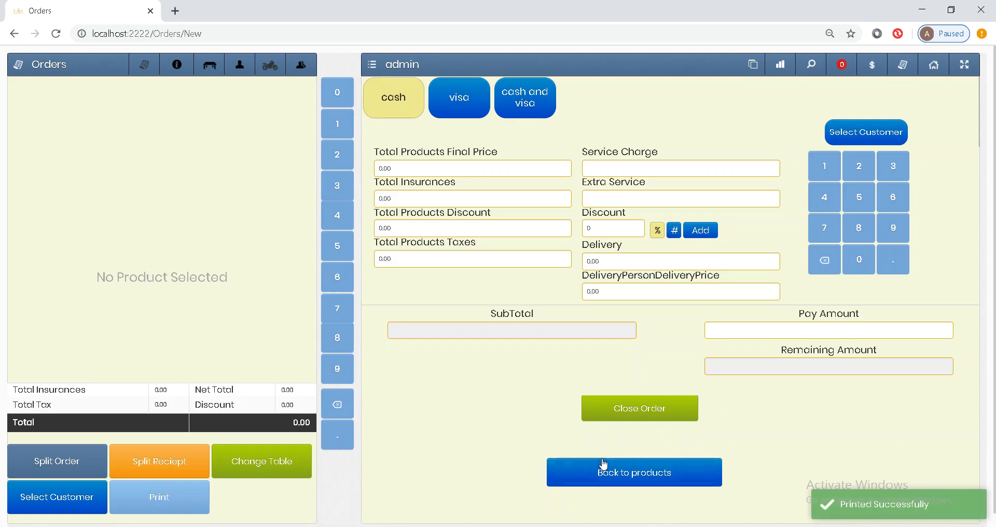
{"action": "left_click", "coordinate": [601, 467]}
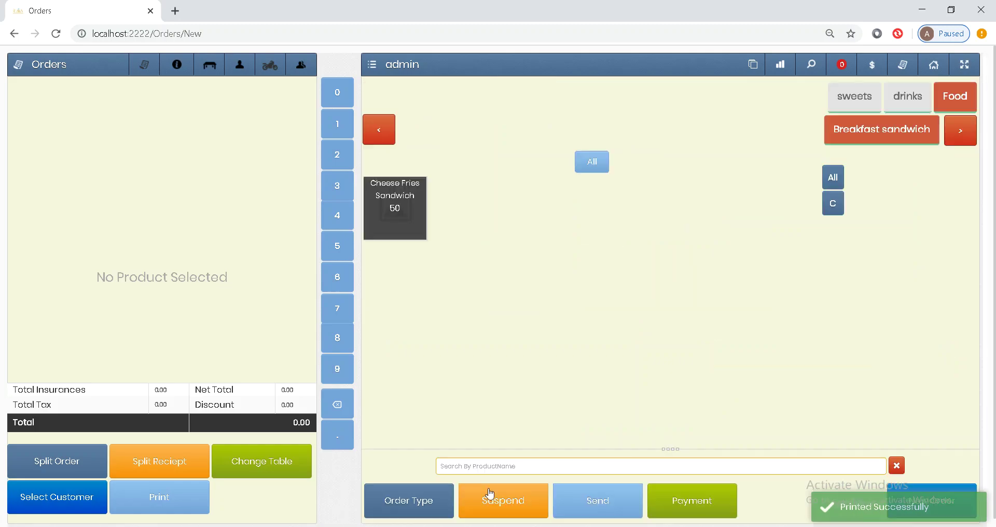
Step: Reload table 1's Orange juice and Cheese Fries Sandwich order and bring up its 210.00 payment
{"action": "left_click", "coordinate": [395, 499]}
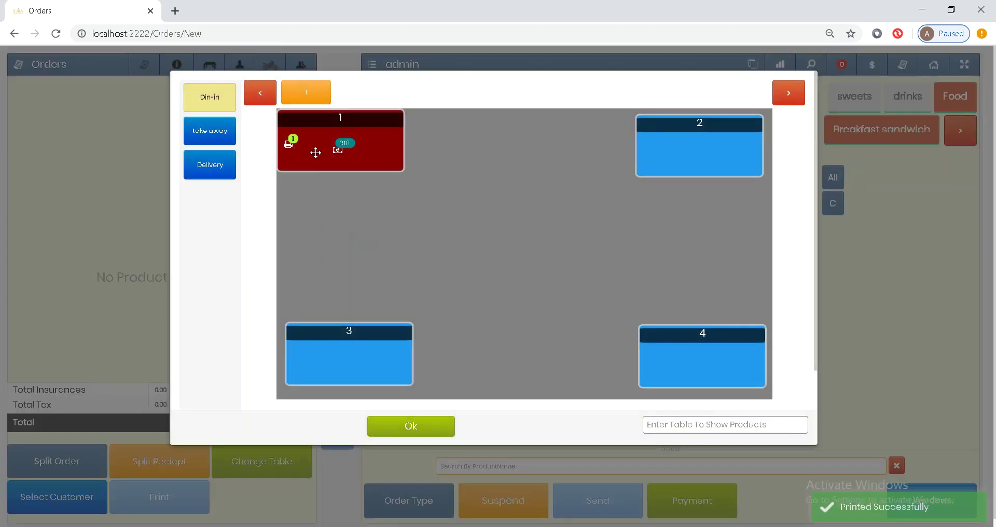
{"action": "left_click", "coordinate": [305, 152]}
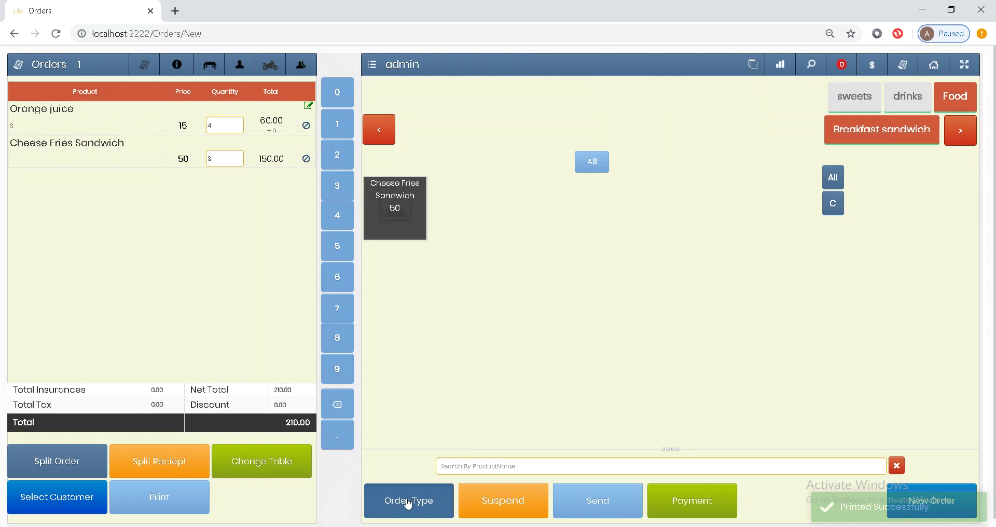
{"action": "left_click", "coordinate": [408, 501]}
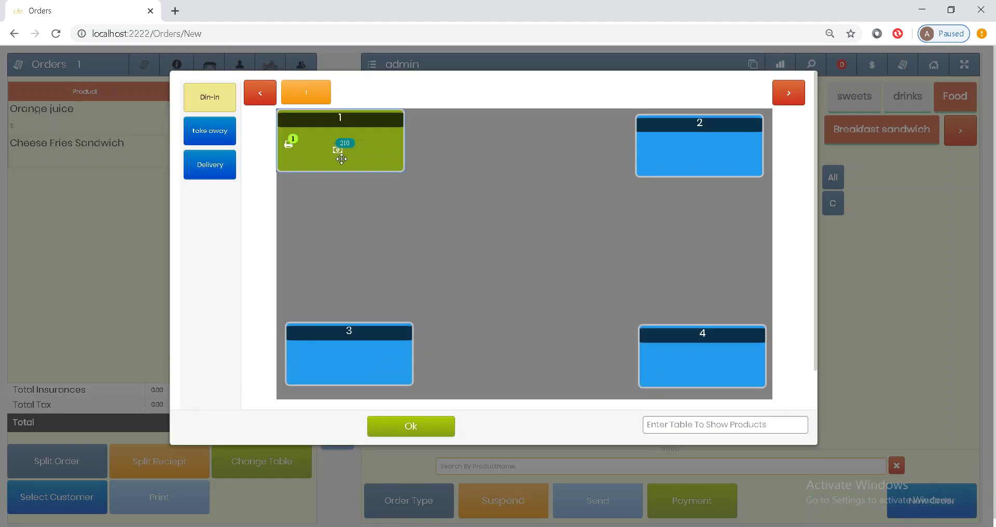
{"action": "left_click", "coordinate": [338, 155]}
{"action": "left_click", "coordinate": [703, 499]}
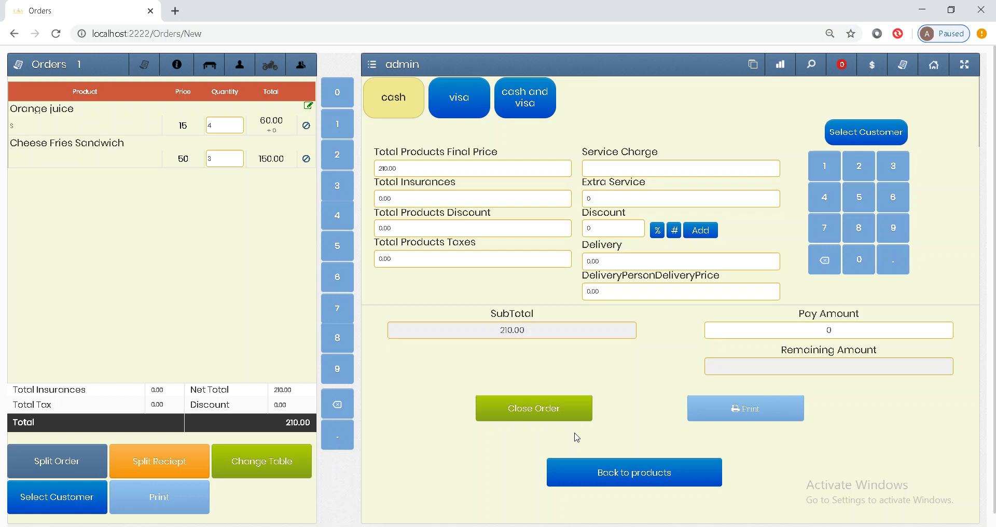
Step: Apply a 10% discount to table 1's order, dropping it to 189.00, and close it
{"action": "left_click", "coordinate": [656, 229]}
{"action": "left_click_drag", "start_coordinate": [610, 232], "coordinate": [584, 232]}
{"action": "type", "text": "10"}
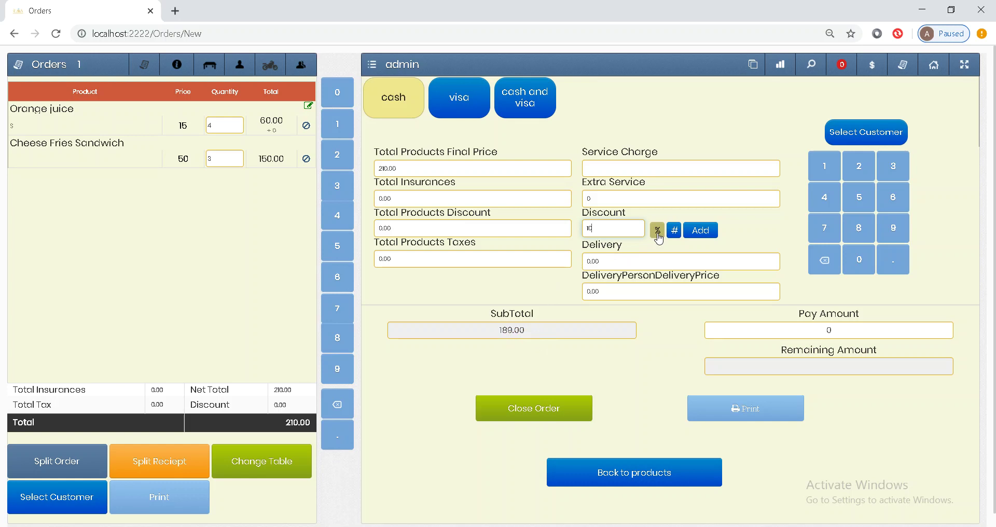
{"action": "left_click", "coordinate": [674, 235]}
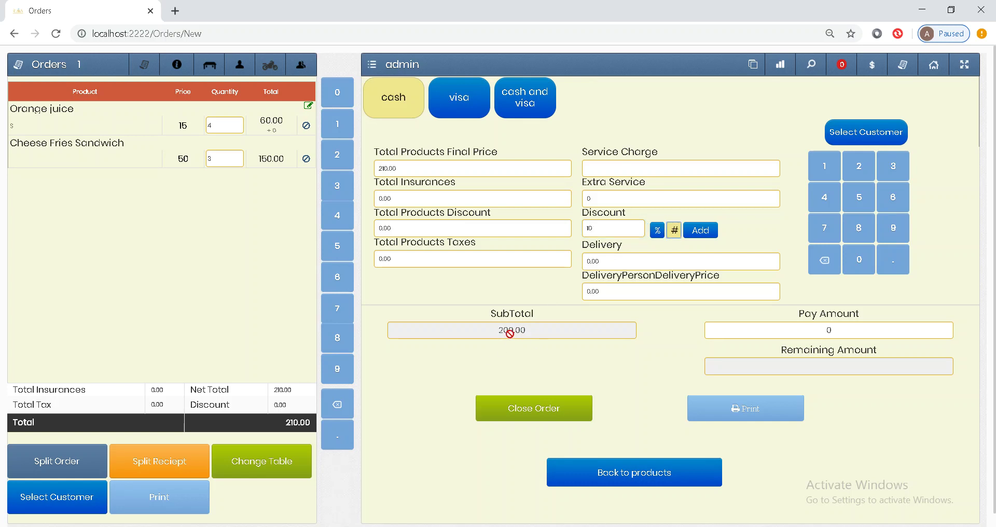
{"action": "key", "text": "BackSpace"}
{"action": "key", "text": "BackSpace"}
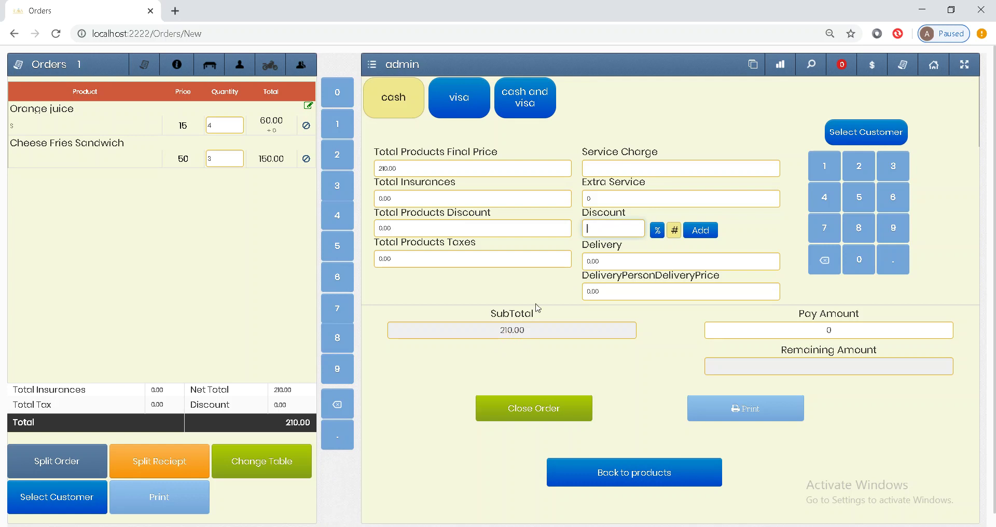
{"action": "type", "text": "10"}
{"action": "left_click", "coordinate": [655, 234]}
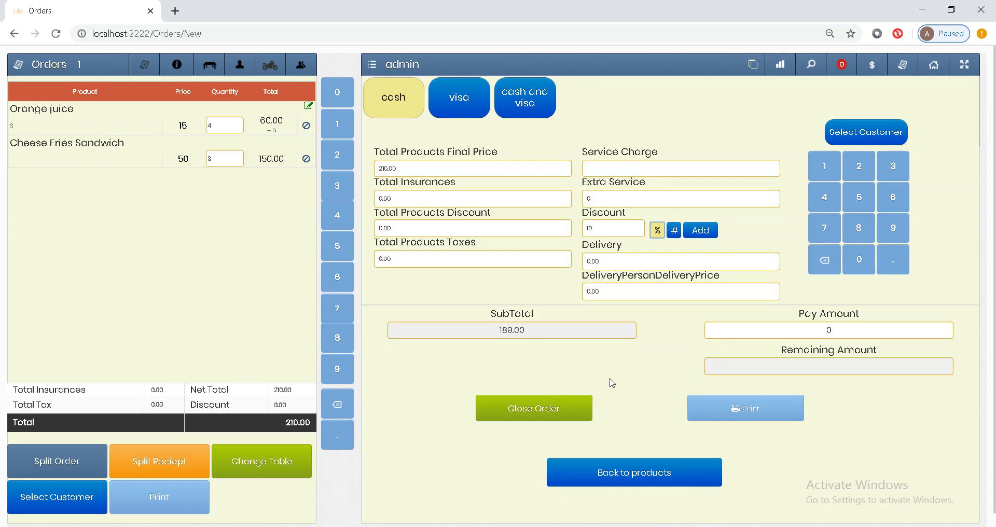
{"action": "left_click", "coordinate": [551, 404]}
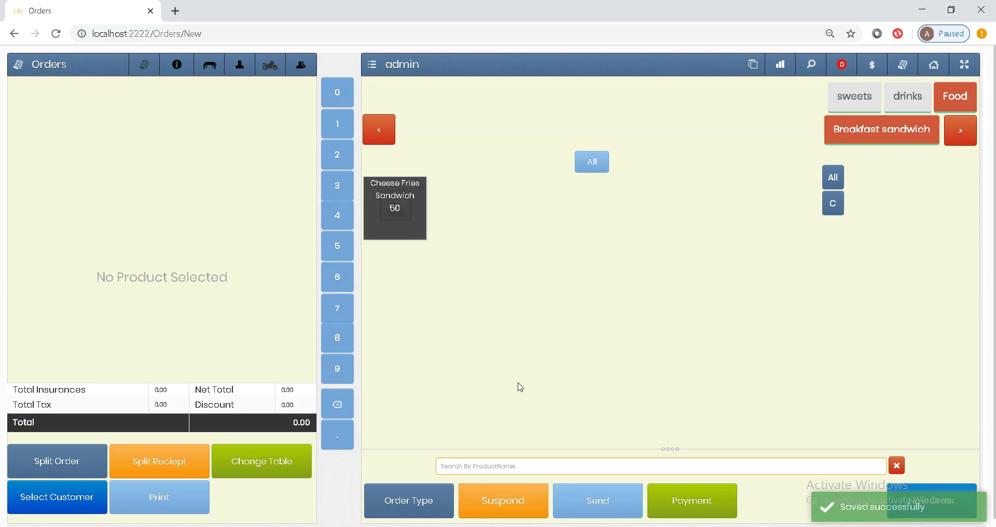
{"action": "left_click", "coordinate": [410, 504]}
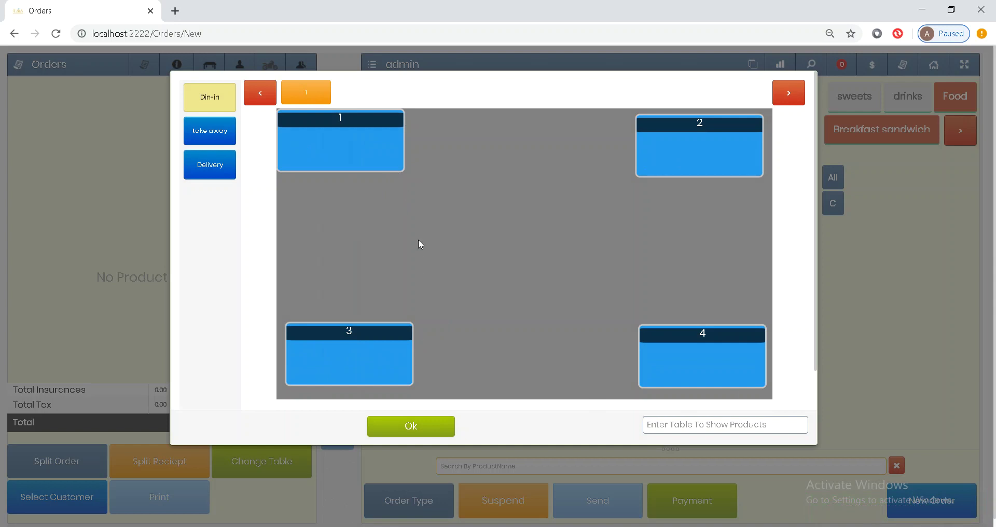
{"action": "key", "text": "Escape"}
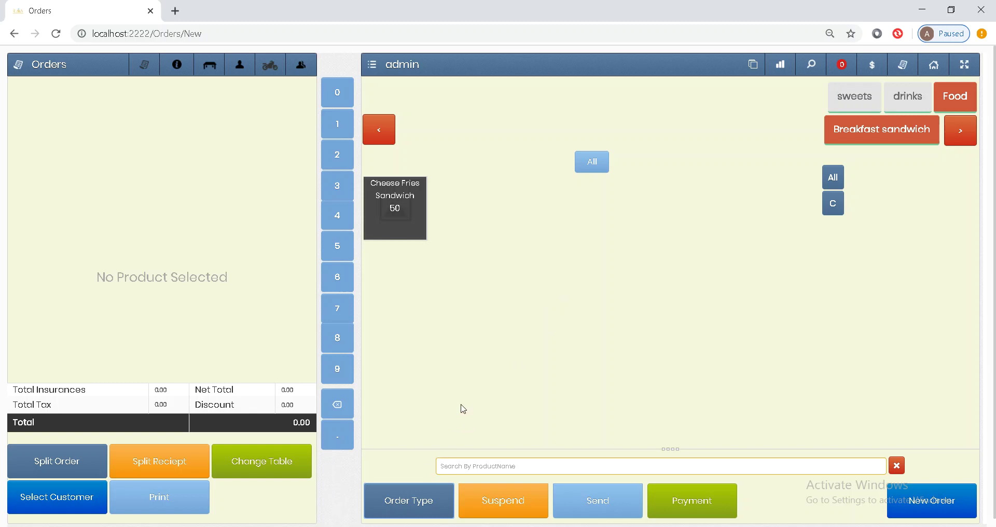
{"action": "left_click", "coordinate": [415, 510]}
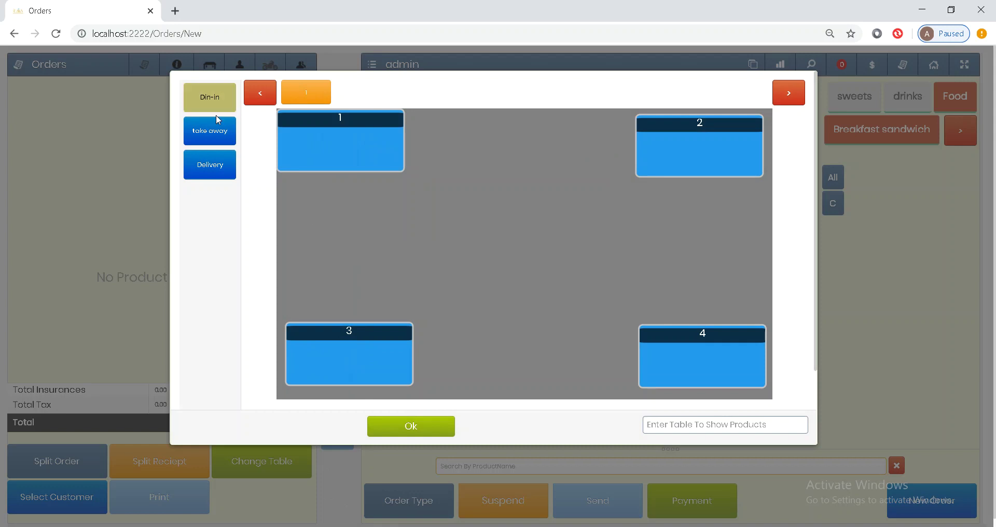
Step: Start a takeaway order of 4 Cheese Fries Sandwiches totalling 200.00 and bring up payment
{"action": "left_click", "coordinate": [213, 130]}
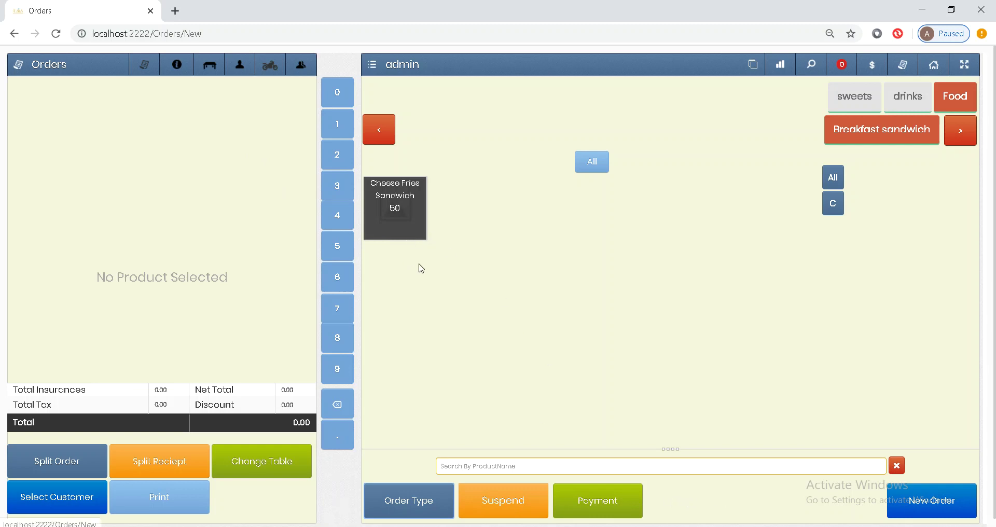
{"action": "left_click", "coordinate": [398, 219]}
{"action": "left_click", "coordinate": [399, 219]}
{"action": "left_click", "coordinate": [398, 219]}
{"action": "left_click", "coordinate": [398, 219]}
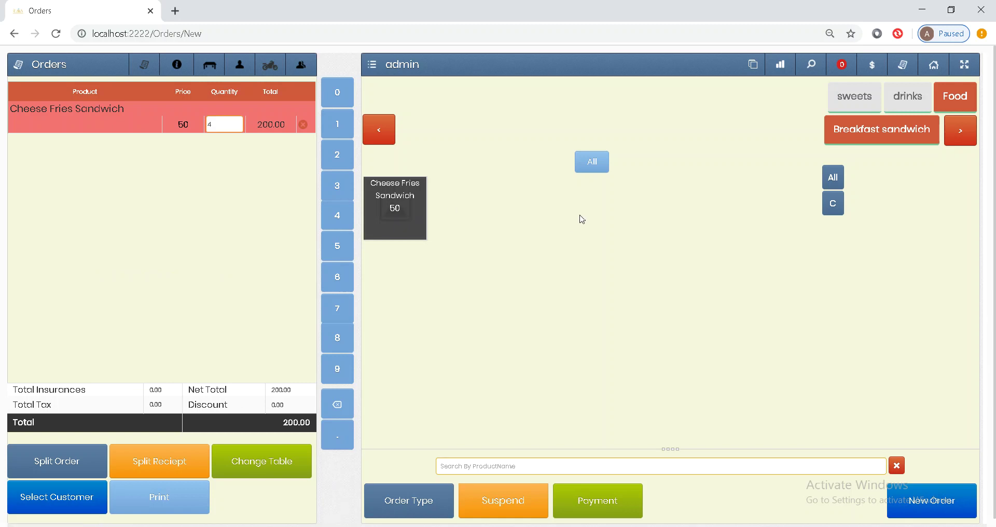
{"action": "left_click", "coordinate": [607, 494]}
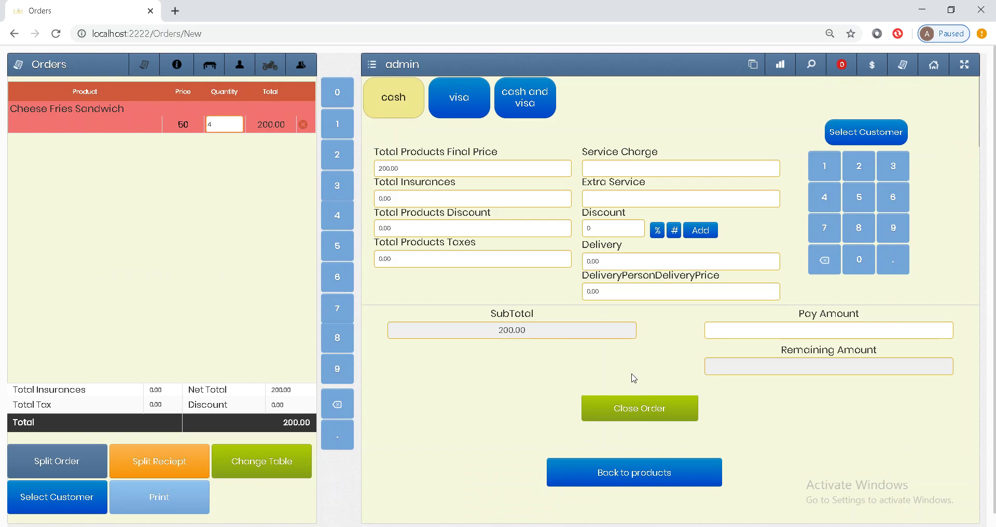
Step: Close the paid 200.00 takeaway order of Cheese Fries Sandwiches
{"action": "left_click", "coordinate": [642, 404]}
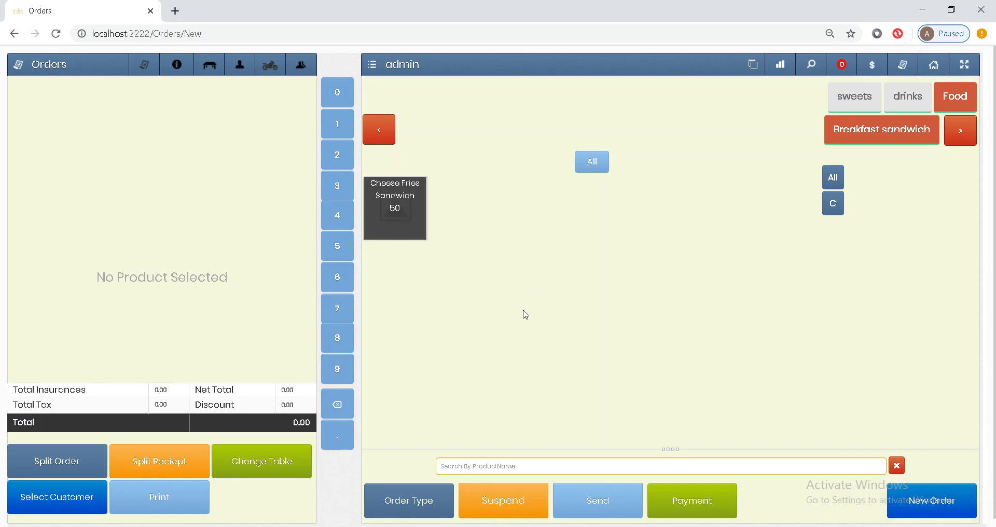
Step: Start a delivery order and add a new customer with their phone number and name
{"action": "left_click", "coordinate": [415, 501]}
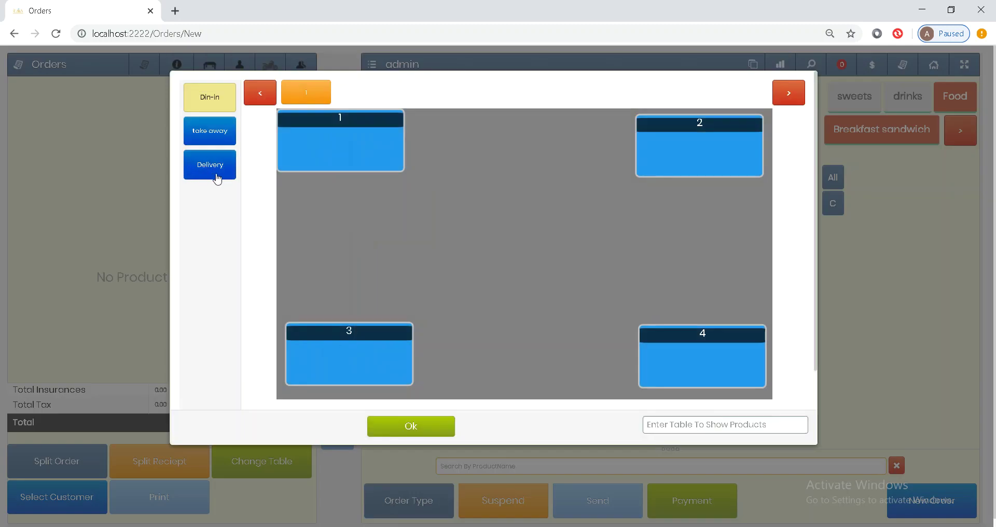
{"action": "left_click", "coordinate": [213, 176]}
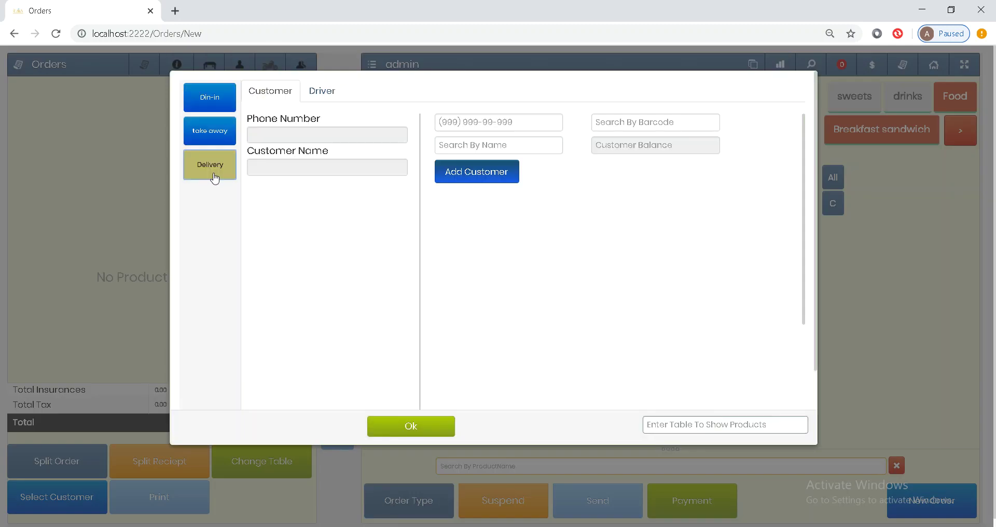
{"action": "left_click", "coordinate": [447, 124]}
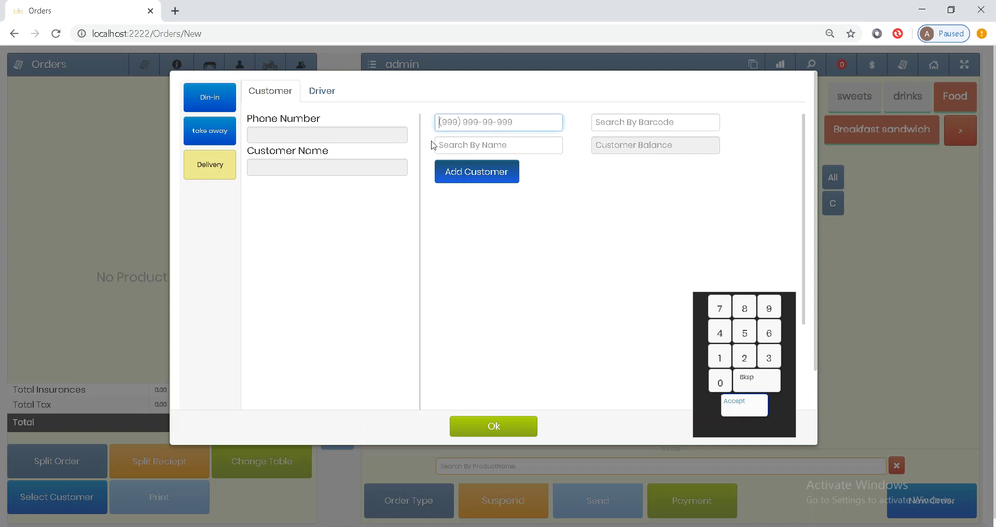
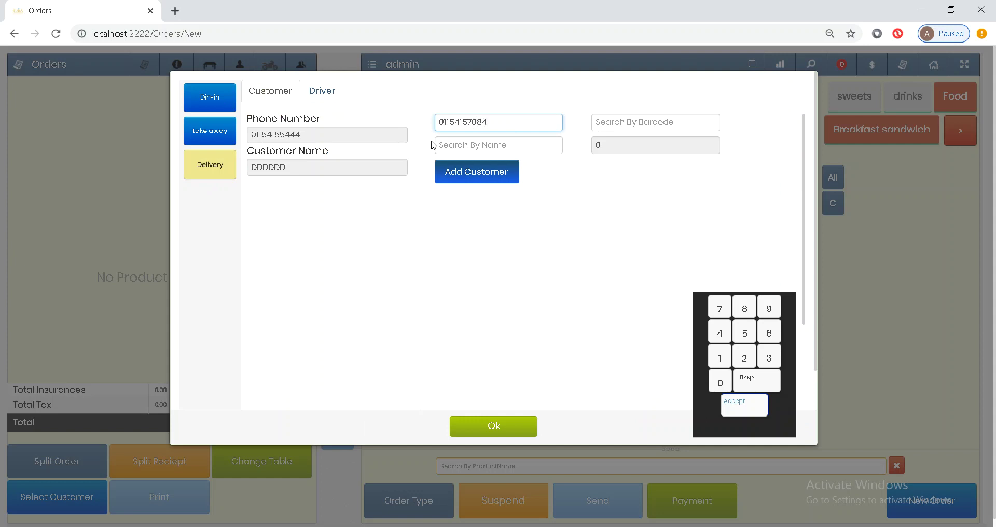
{"action": "left_click", "coordinate": [443, 144]}
{"action": "type", "text": "AYMAN"}
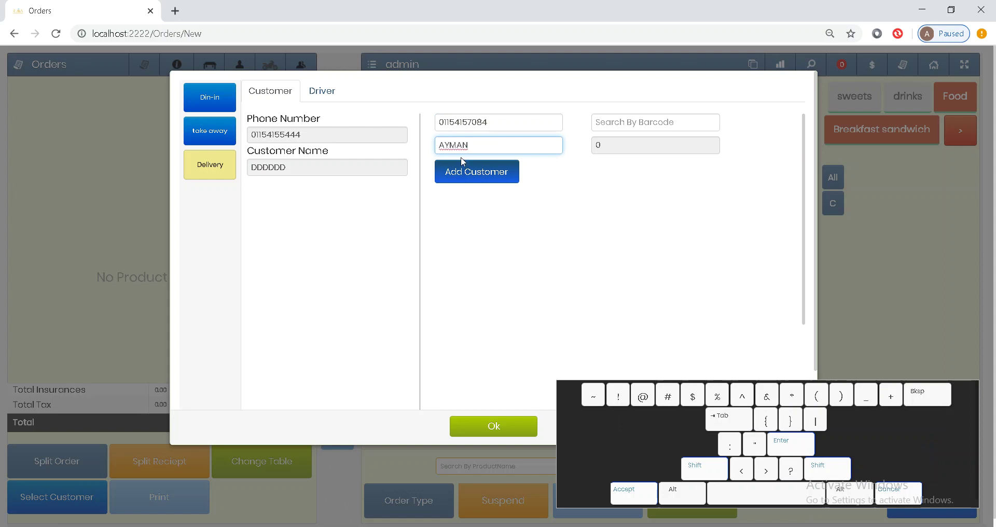
{"action": "left_click", "coordinate": [465, 181]}
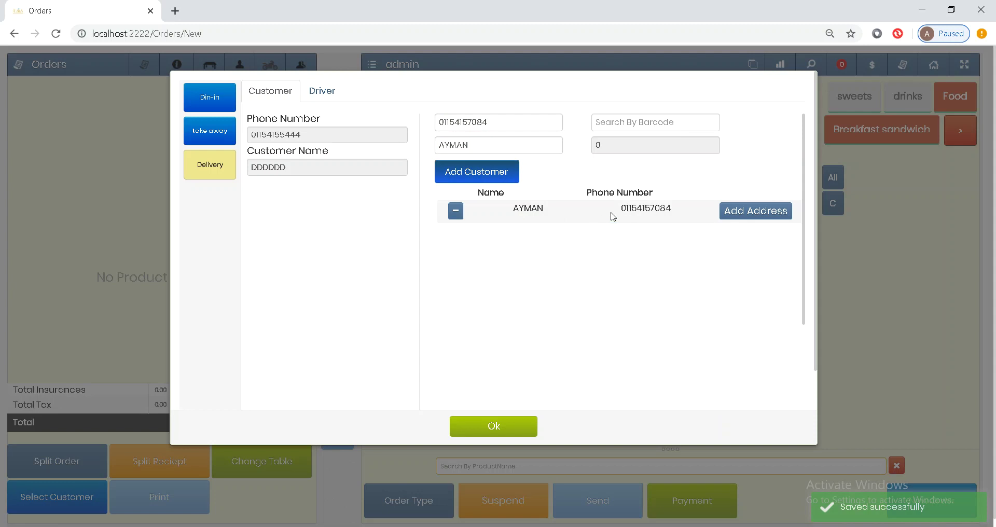
{"action": "left_click", "coordinate": [612, 216]}
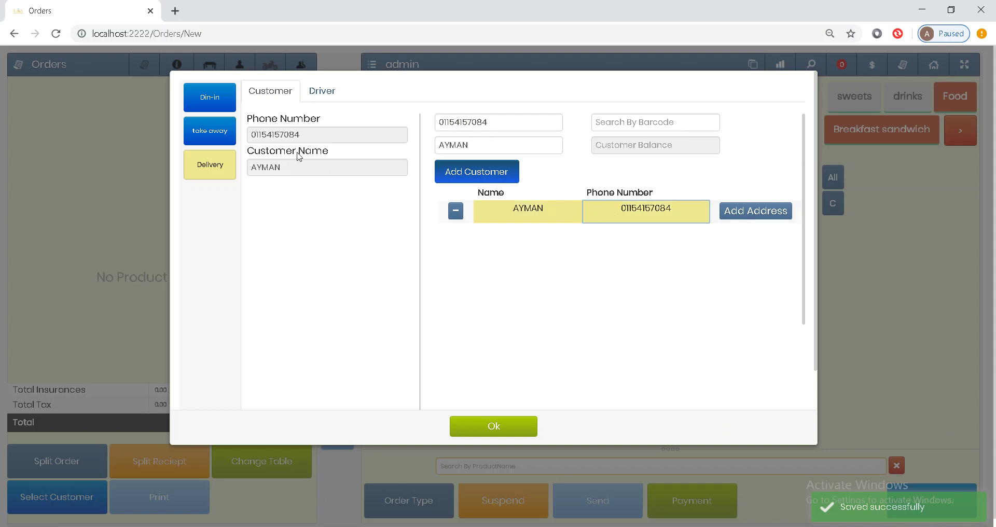
Step: Add a delivery address with a description and building, street, apartment and floor all 1
{"action": "left_click", "coordinate": [728, 212]}
{"action": "left_click", "coordinate": [442, 187]}
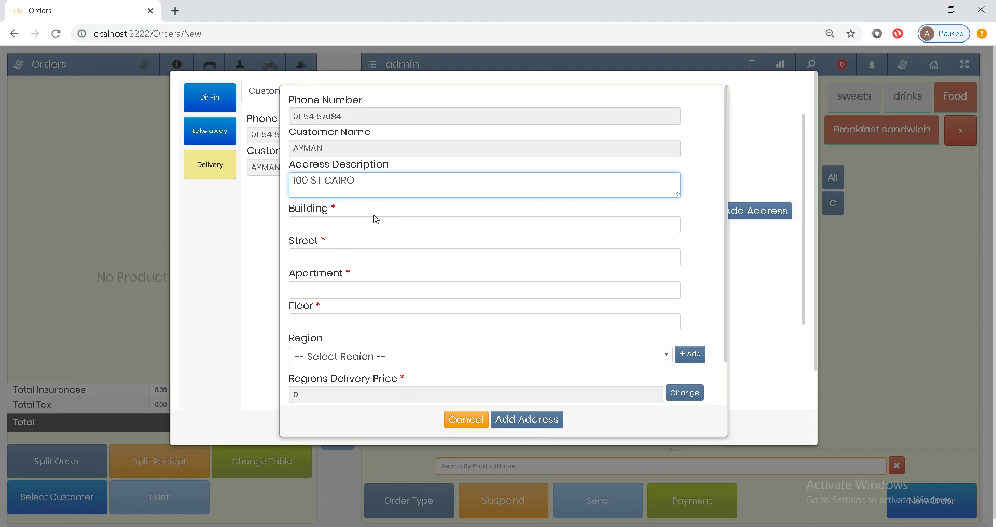
{"action": "left_click", "coordinate": [375, 222]}
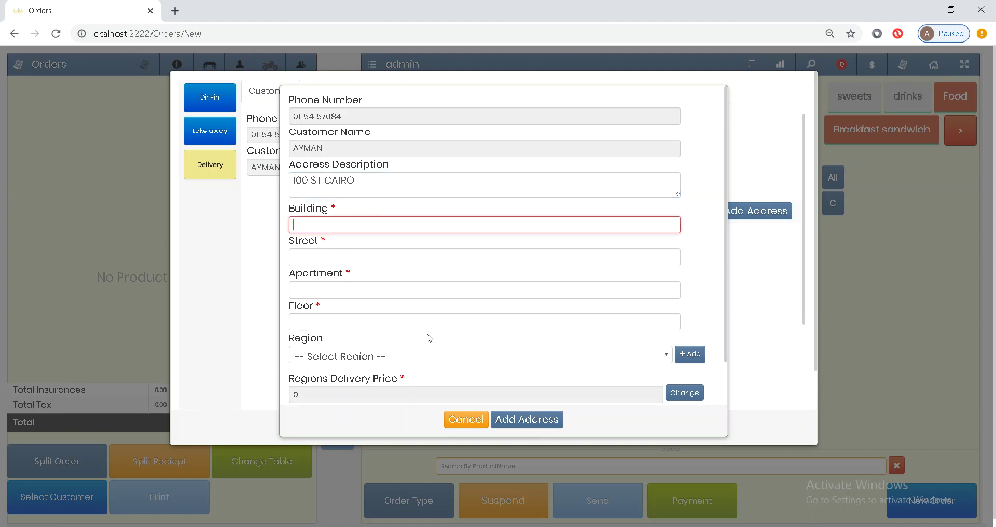
{"action": "type", "text": "1"}
{"action": "key", "text": "Tab"}
{"action": "type", "text": "1"}
{"action": "key", "text": "Tab"}
{"action": "type", "text": "1"}
{"action": "key", "text": "Tab"}
{"action": "type", "text": "1"}
{"action": "key", "text": "Tab"}
{"action": "scroll", "coordinate": [430, 311], "scroll_direction": "down", "scroll_amount": 1}
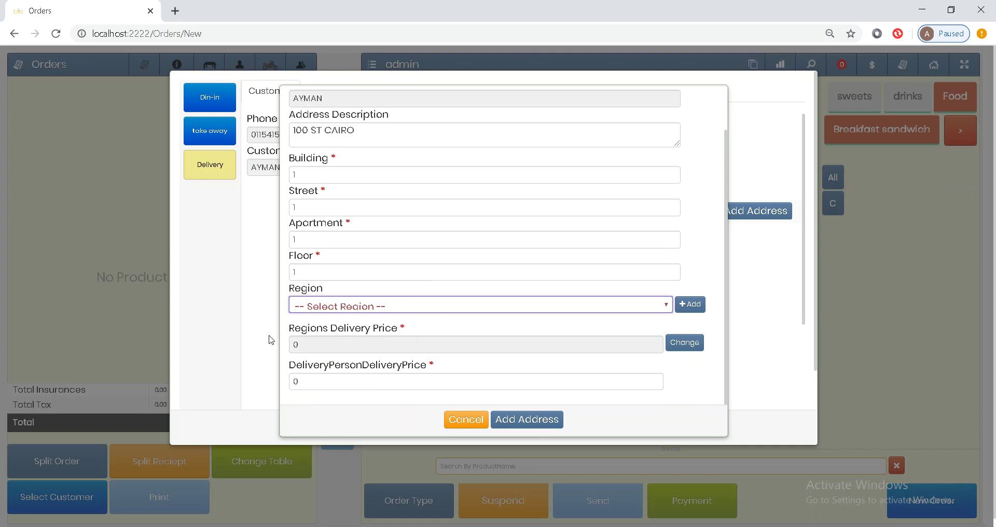
Step: Set the region and driver delivery prices to 25 and save the address
{"action": "left_click_drag", "start_coordinate": [295, 332], "coordinate": [380, 335]}
{"action": "left_click", "coordinate": [328, 335]}
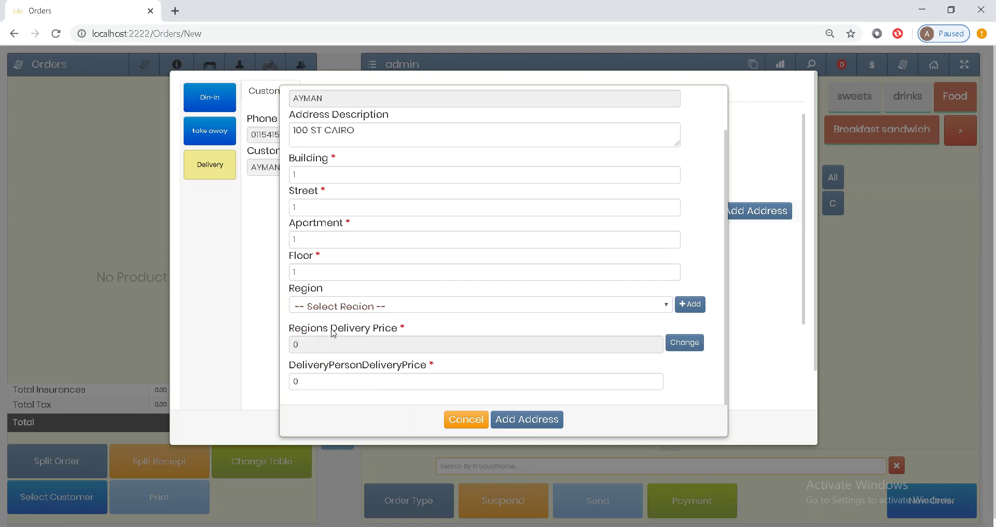
{"action": "double_click", "coordinate": [358, 369]}
{"action": "left_click", "coordinate": [351, 369]}
{"action": "left_click", "coordinate": [682, 346]}
{"action": "double_click", "coordinate": [560, 347]}
{"action": "type", "text": "25"}
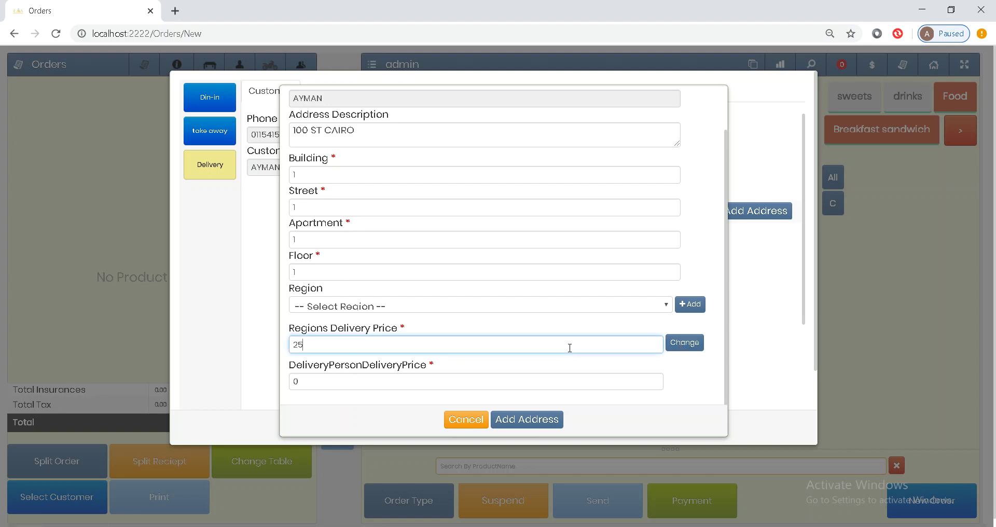
{"action": "left_click", "coordinate": [315, 383]}
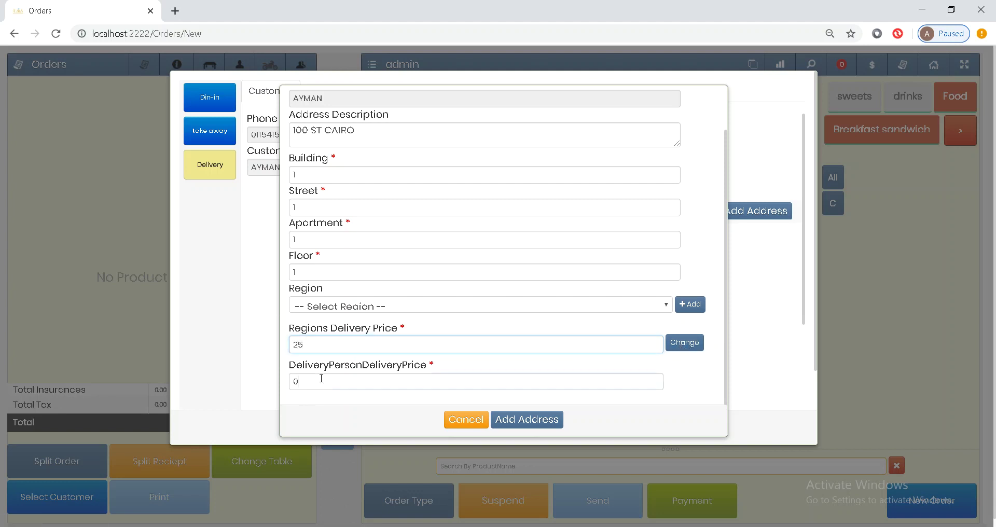
{"action": "type", "text": "25"}
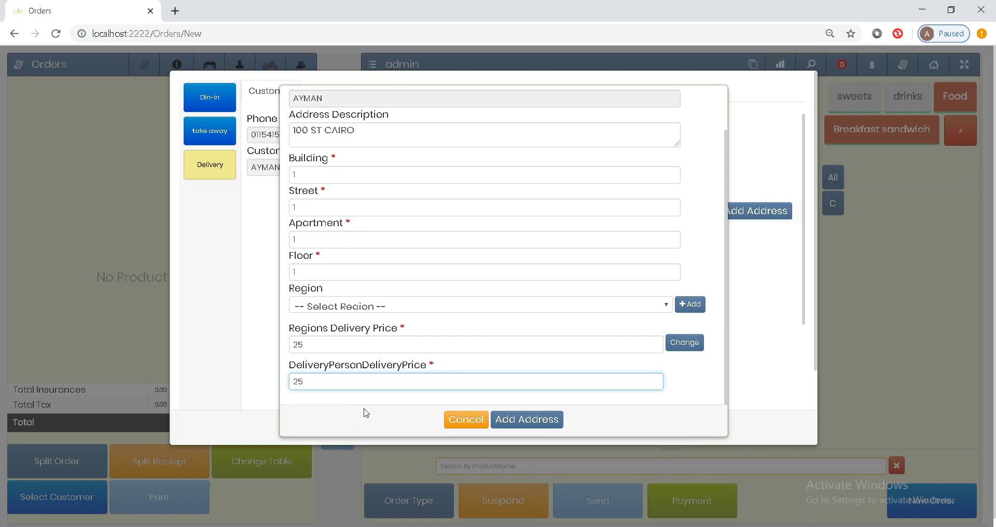
{"action": "left_click", "coordinate": [541, 422]}
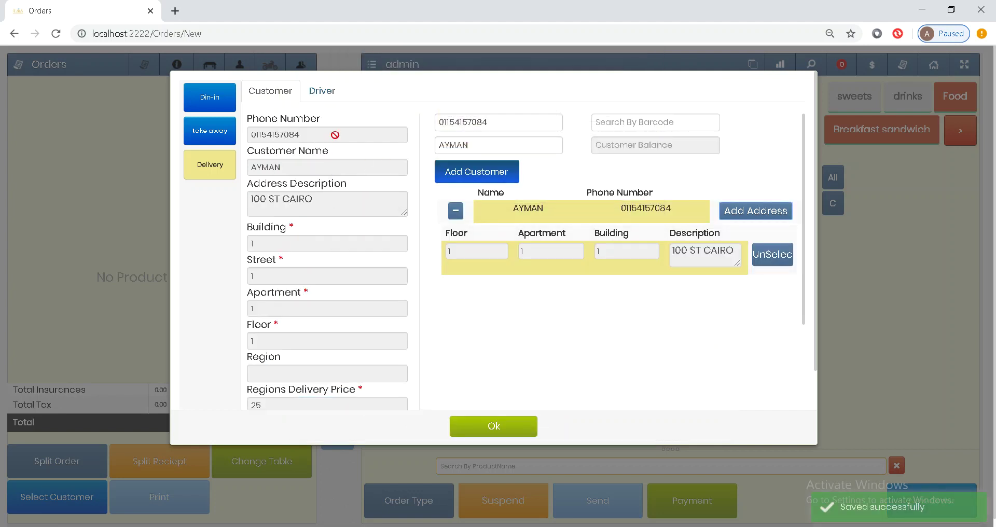
Step: Assign the delivery driver to the order and confirm the customer dialog
{"action": "left_click", "coordinate": [327, 98]}
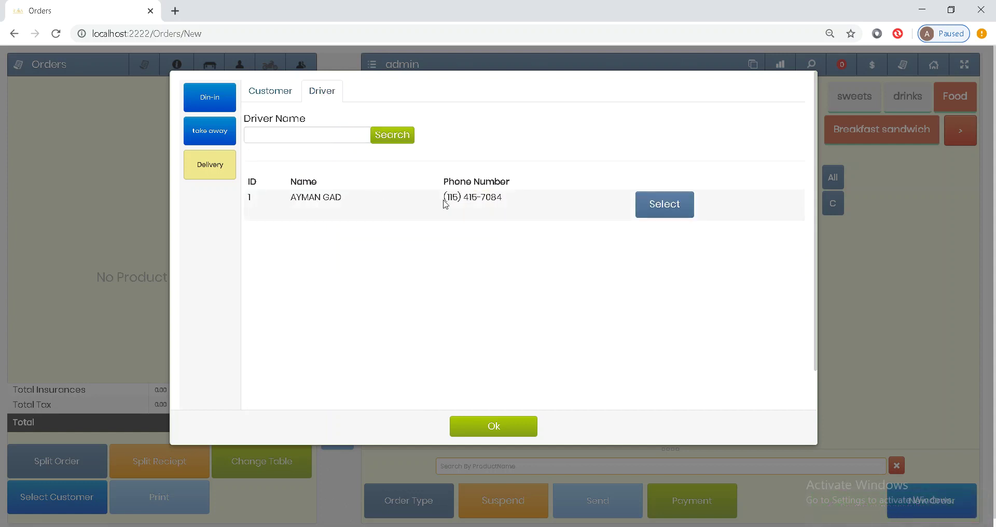
{"action": "left_click", "coordinate": [669, 207]}
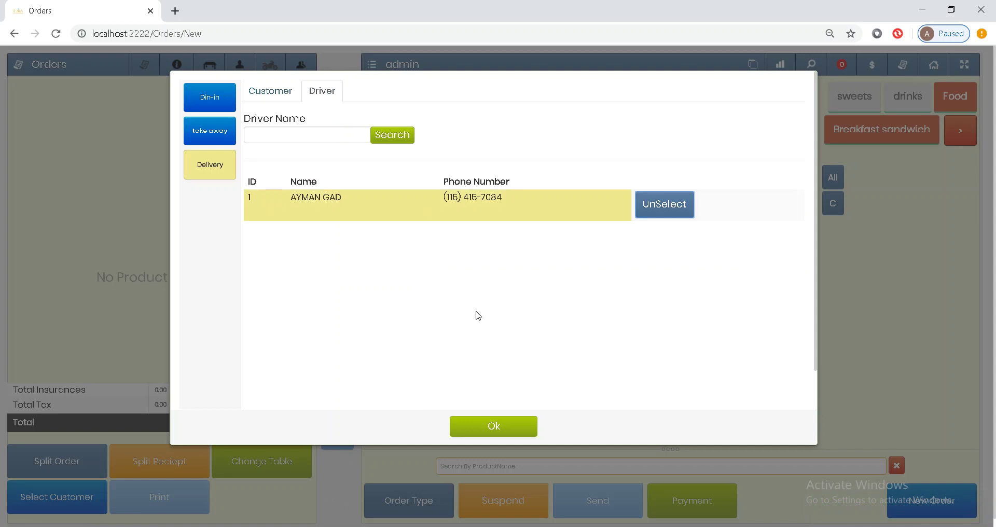
{"action": "left_click", "coordinate": [493, 426]}
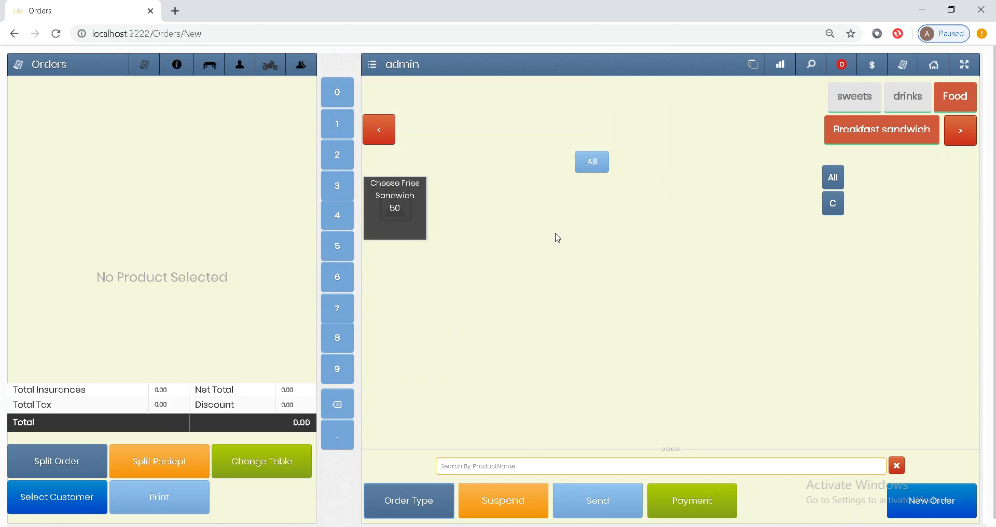
Step: Add three Cheese Fries Sandwiches, Orange juice, Mango juice and Chocolate cake, then send the 230.00 delivery order
{"action": "triple_click", "coordinate": [406, 227]}
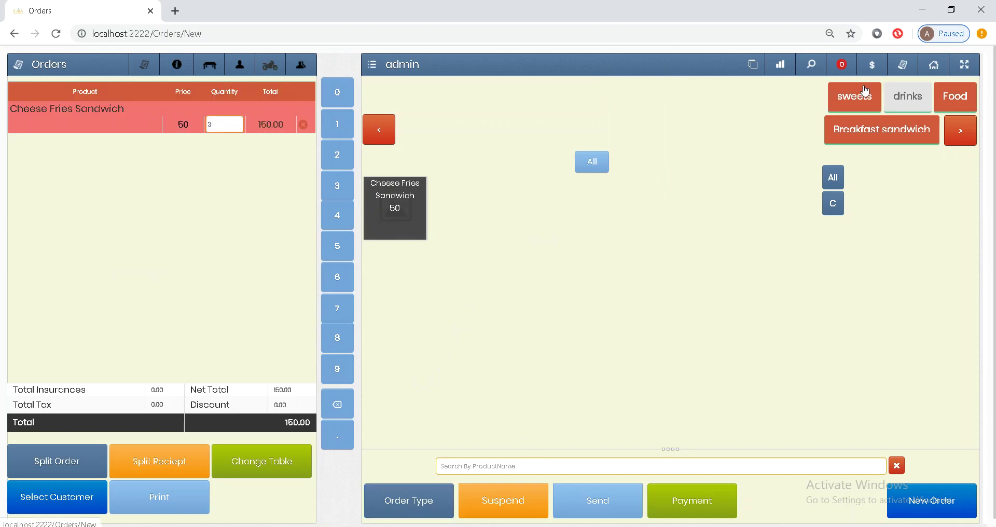
{"action": "left_click", "coordinate": [907, 96]}
{"action": "left_click", "coordinate": [442, 227]}
{"action": "left_click", "coordinate": [394, 218]}
{"action": "left_click", "coordinate": [843, 101]}
{"action": "left_click", "coordinate": [393, 222]}
{"action": "left_click", "coordinate": [598, 502]}
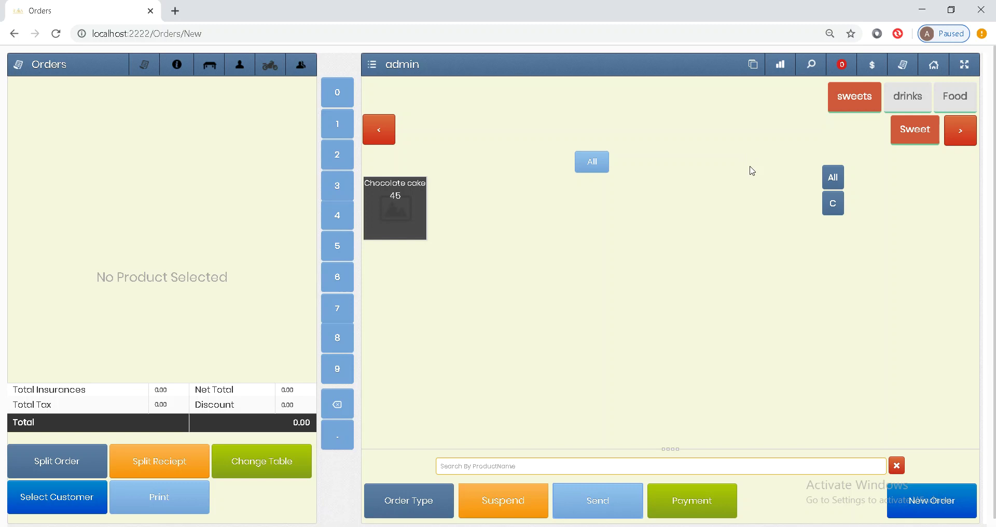
Step: Open Receive Orders from cashier operations and list the driver's pending order 10 totalling 230.00
{"action": "left_click", "coordinate": [753, 70]}
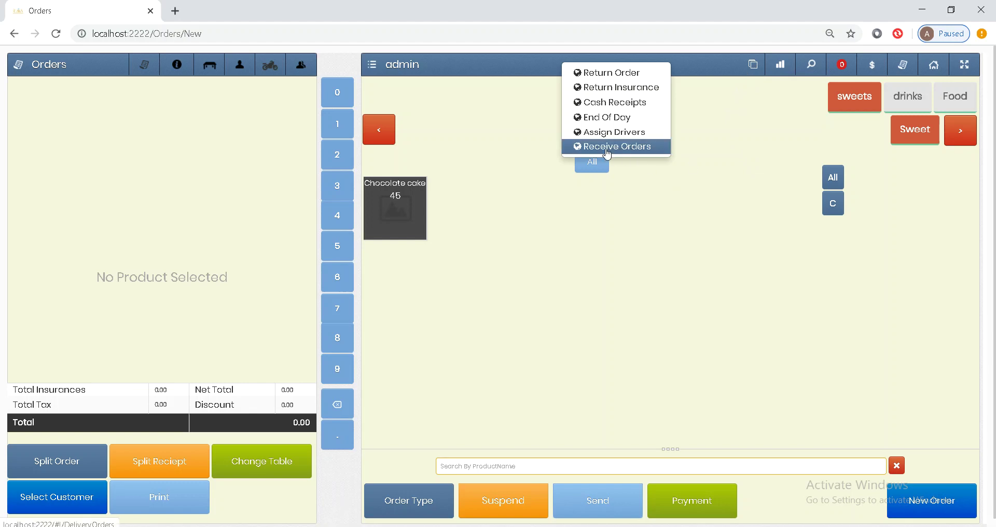
{"action": "left_click", "coordinate": [625, 147]}
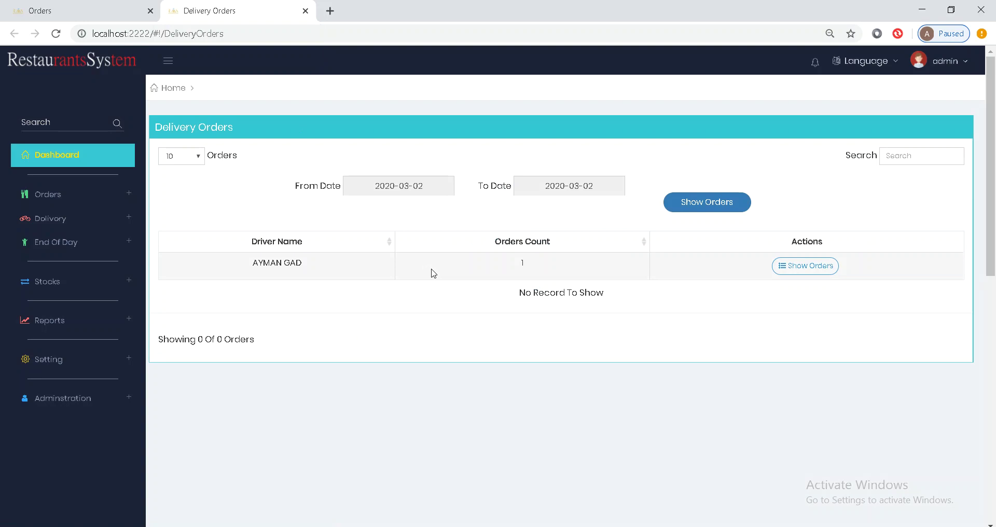
{"action": "left_click", "coordinate": [297, 268]}
{"action": "left_click", "coordinate": [817, 268]}
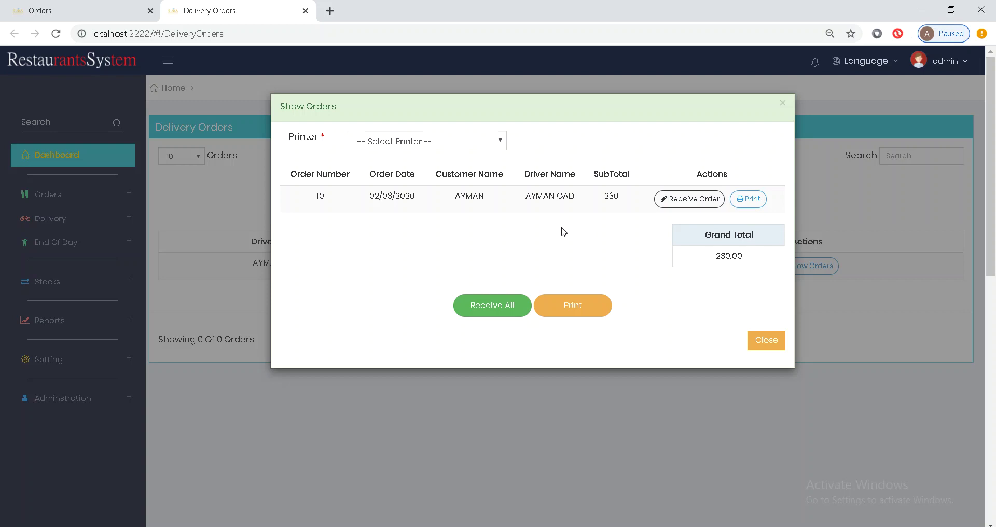
Step: Receive and close all of the driver's delivery orders, then return to the Orders tab
{"action": "left_click", "coordinate": [487, 307]}
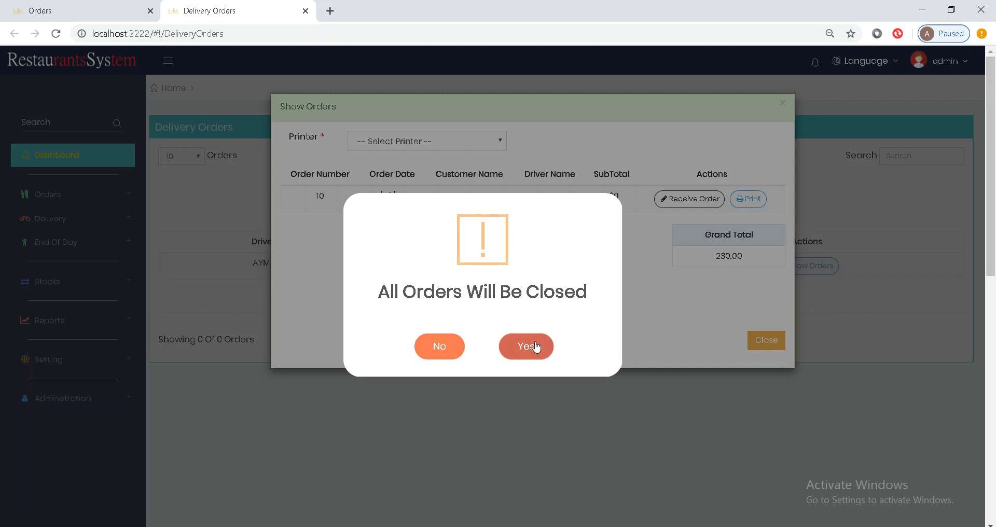
{"action": "left_click", "coordinate": [537, 346]}
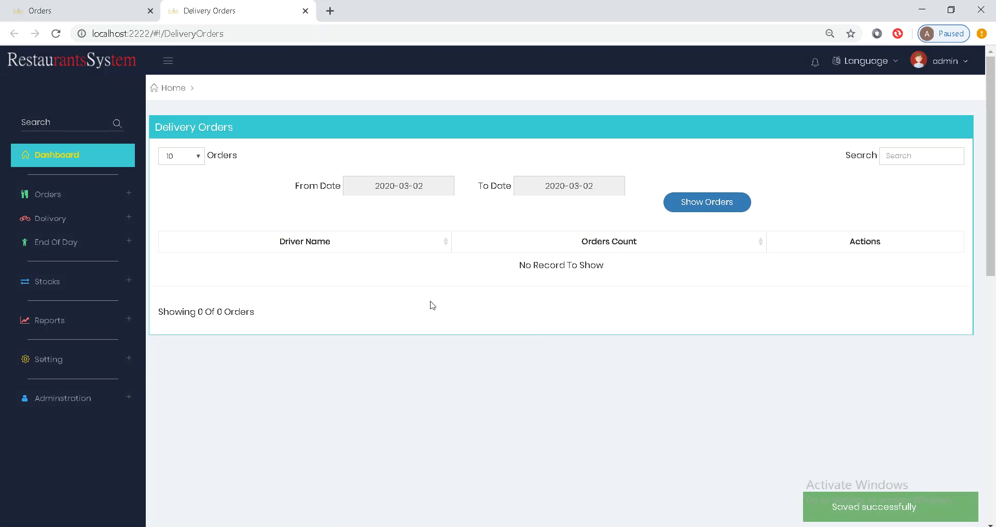
{"action": "left_click", "coordinate": [119, 14]}
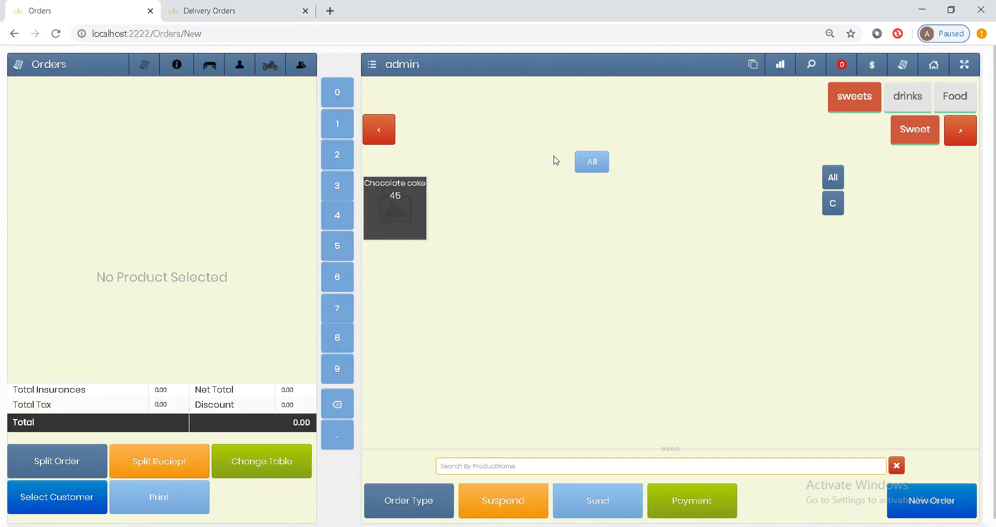
Step: Show the Food category, then go to the cashier home page with its Welcome options
{"action": "left_click", "coordinate": [954, 98]}
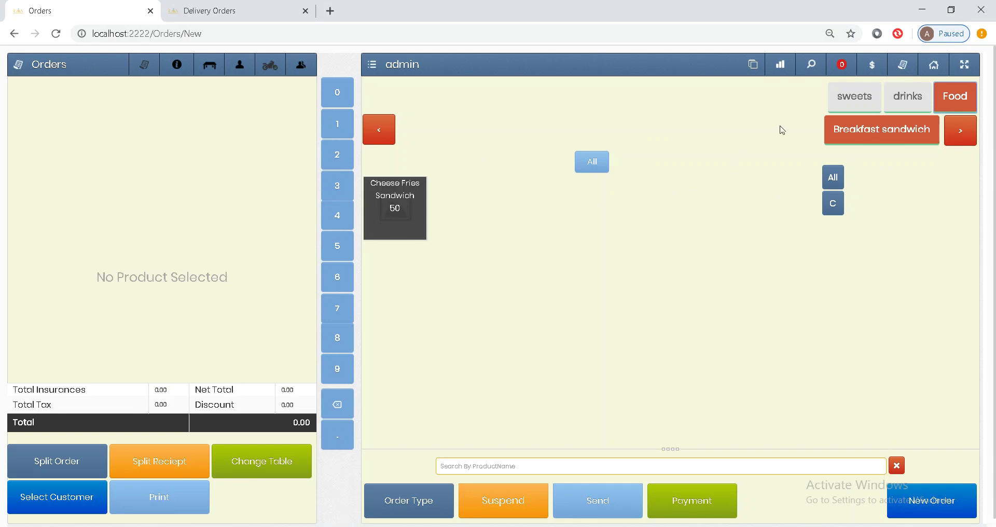
{"action": "left_click", "coordinate": [935, 73]}
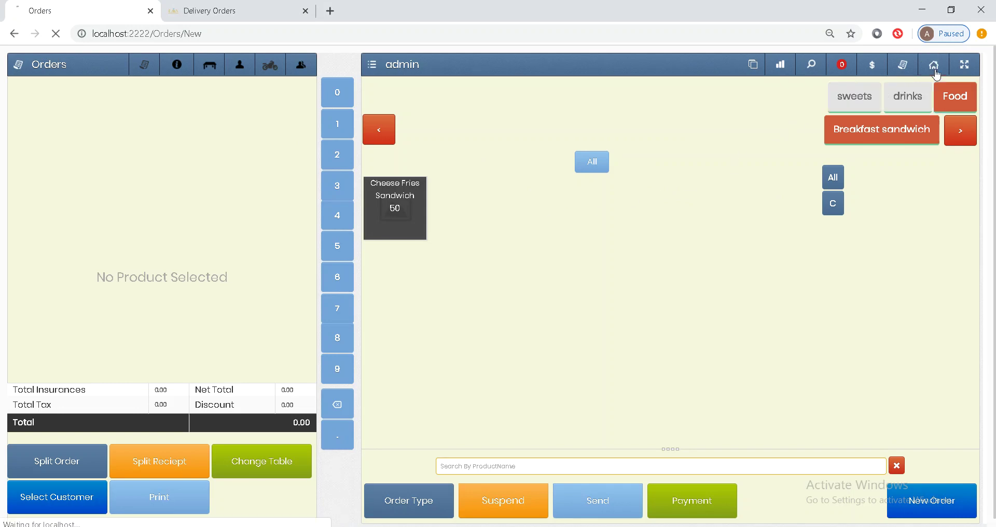